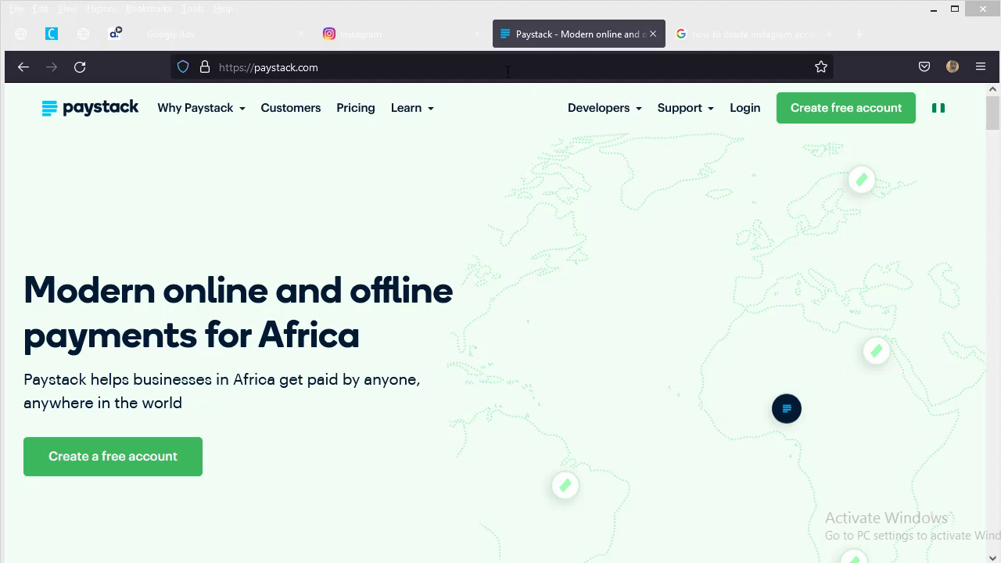
Step: Open Paystack's free account signup page from the paystack.com homepage
{"action": "left_click_drag", "start_coordinate": [437, 67], "coordinate": [72, 119]}
{"action": "key", "text": "ctrl+l"}
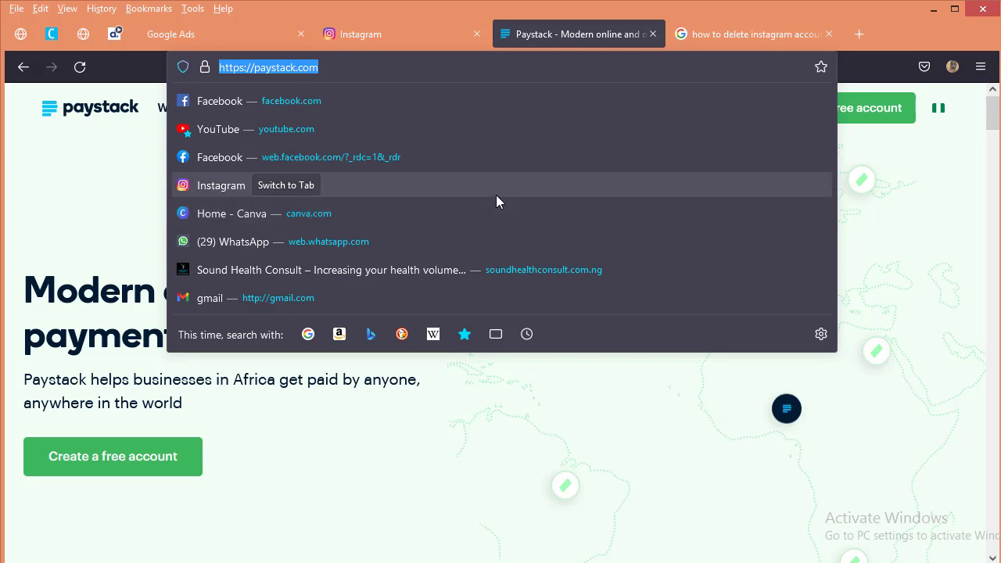
{"action": "left_click", "coordinate": [120, 146]}
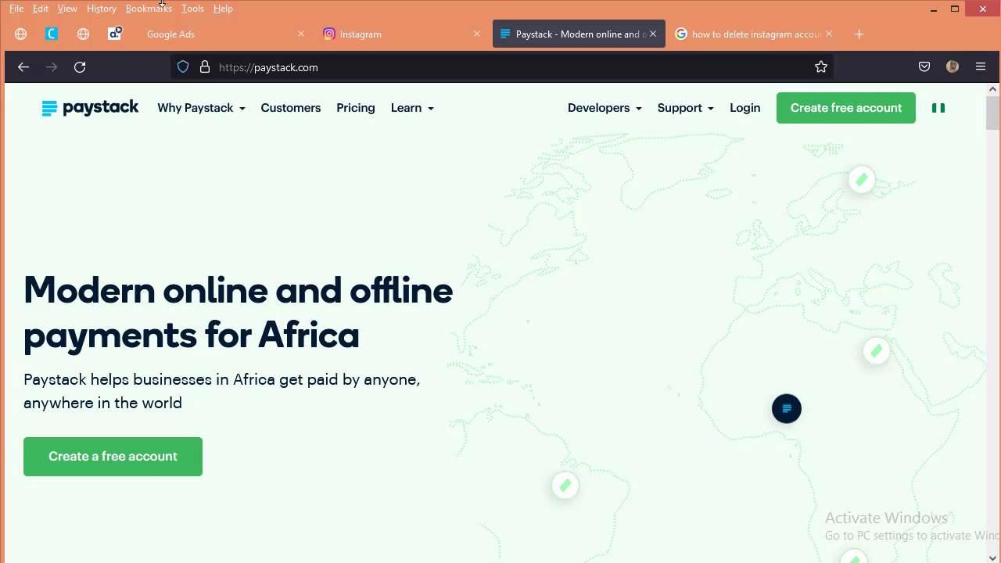
{"action": "mouse_move", "coordinate": [602, 123]}
{"action": "left_click", "coordinate": [823, 117]}
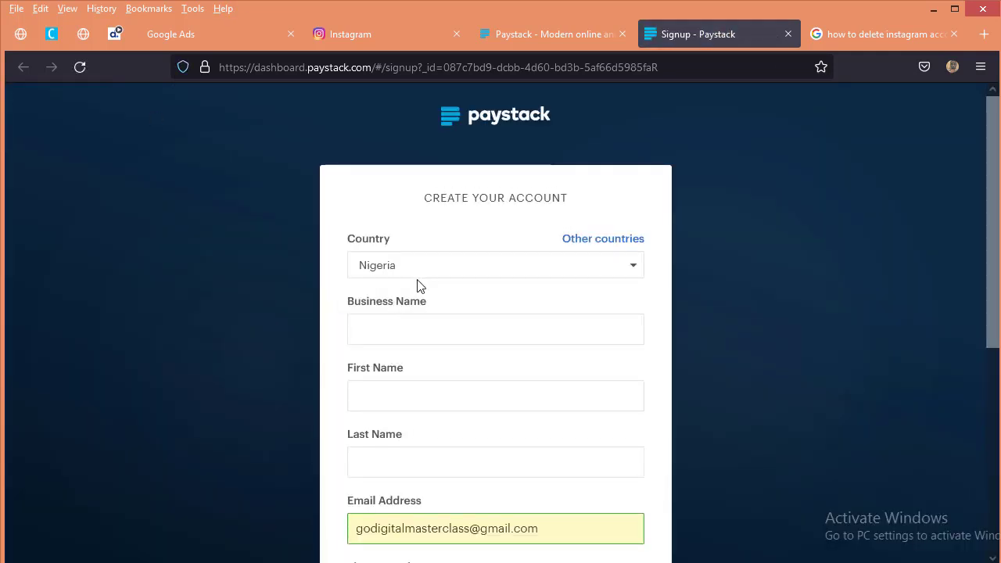
Step: Keep Nigeria as the country and enter 'Kings & Queens Boutiuque' as the business name
{"action": "left_click", "coordinate": [444, 271]}
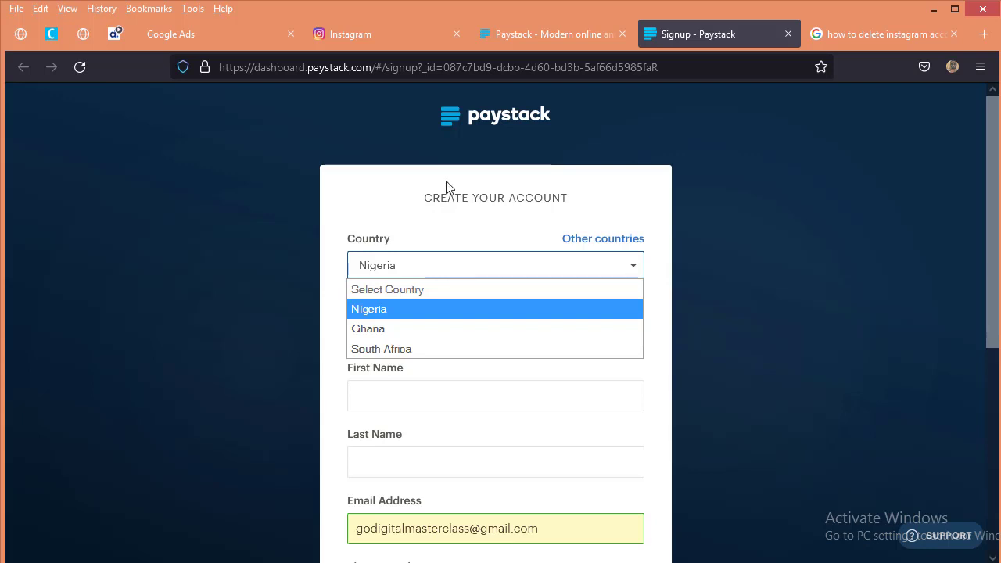
{"action": "left_click", "coordinate": [419, 220]}
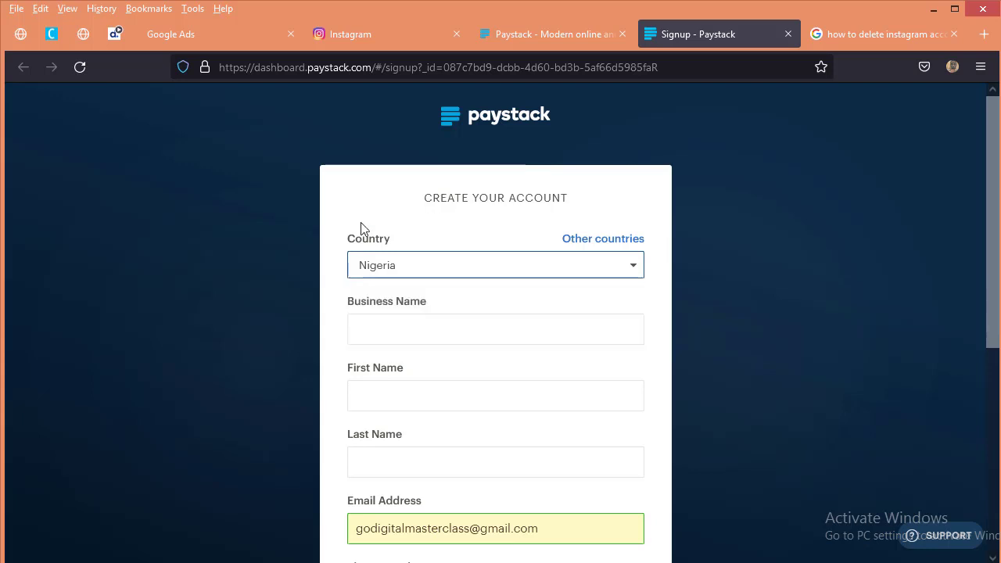
{"action": "left_click", "coordinate": [373, 337]}
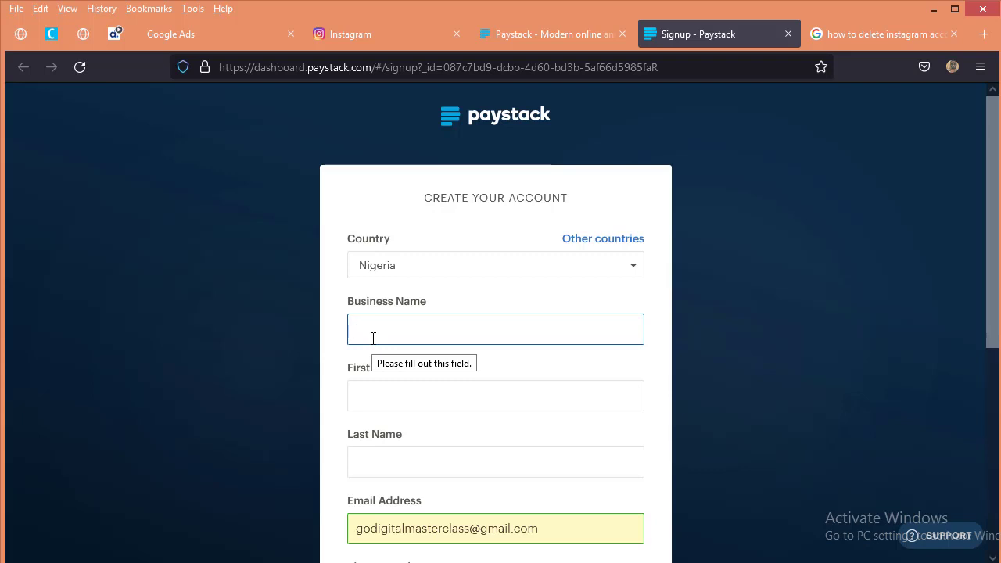
{"action": "type", "text": "Kings"}
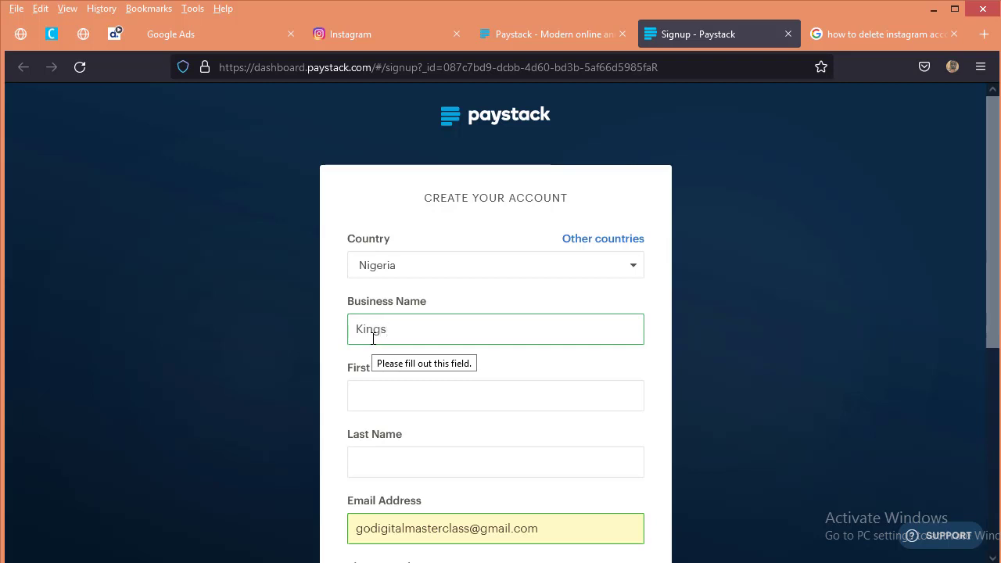
{"action": "type", "text": "@"}
{"action": "key", "text": "BackSpace"}
{"action": "type", "text": "& Queens Boutiuque"}
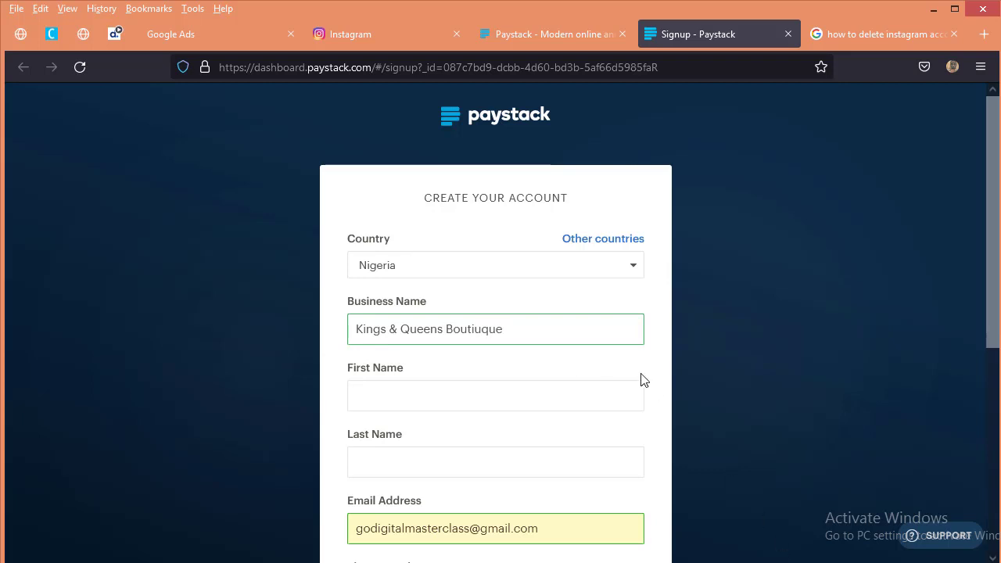
{"action": "left_click", "coordinate": [578, 385]}
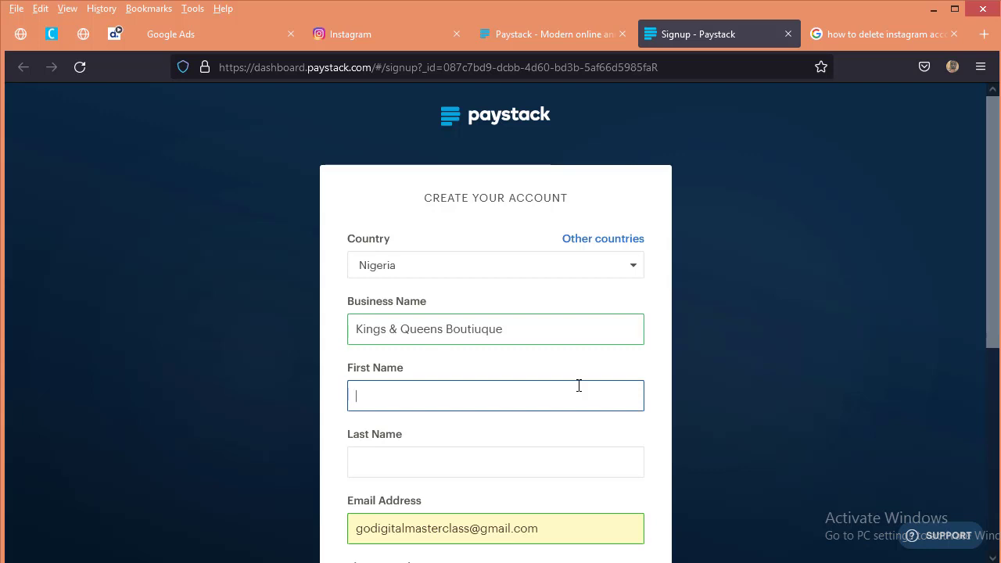
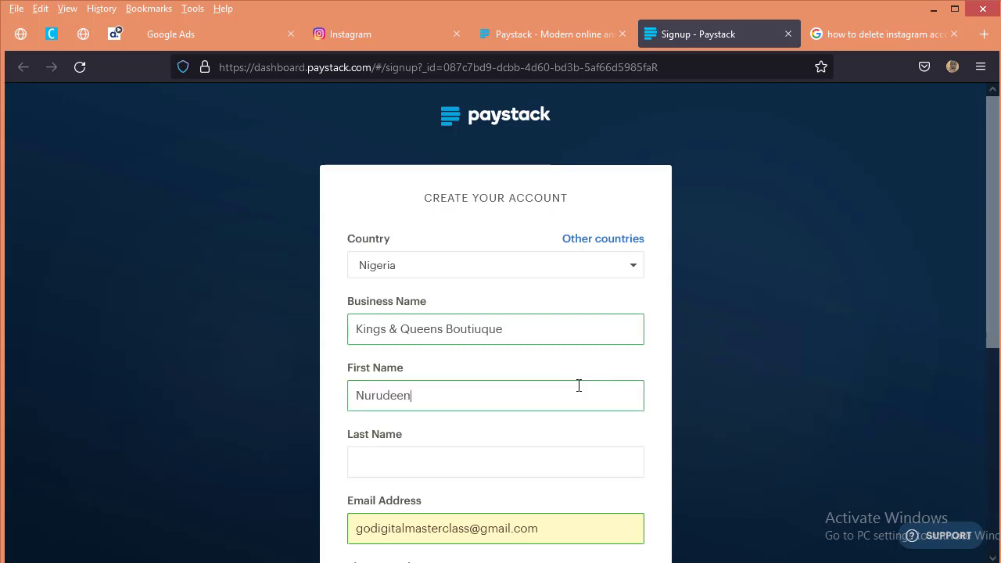
Step: Enter the owner's first and last names, correcting a mistyped letter
{"action": "key", "text": "Tab"}
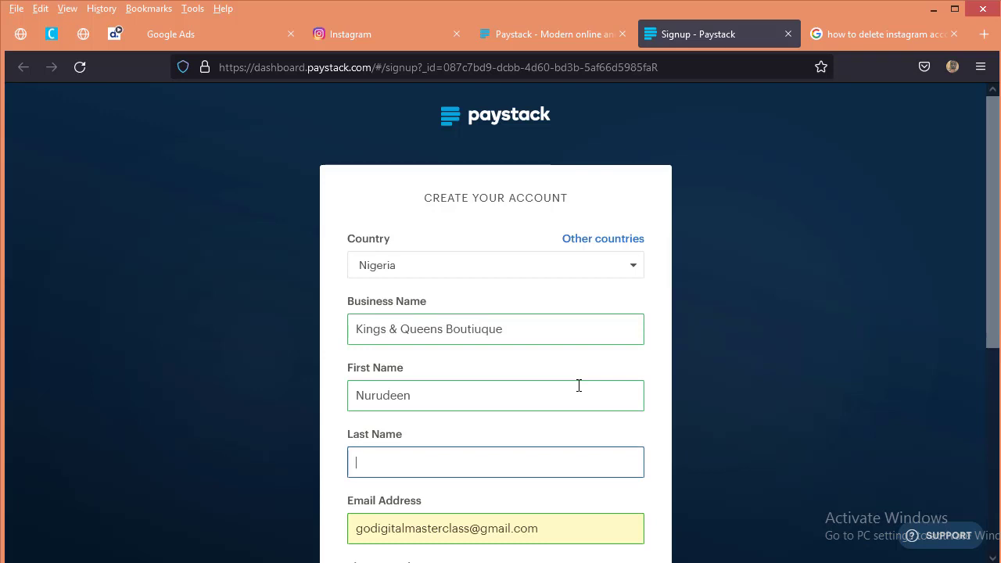
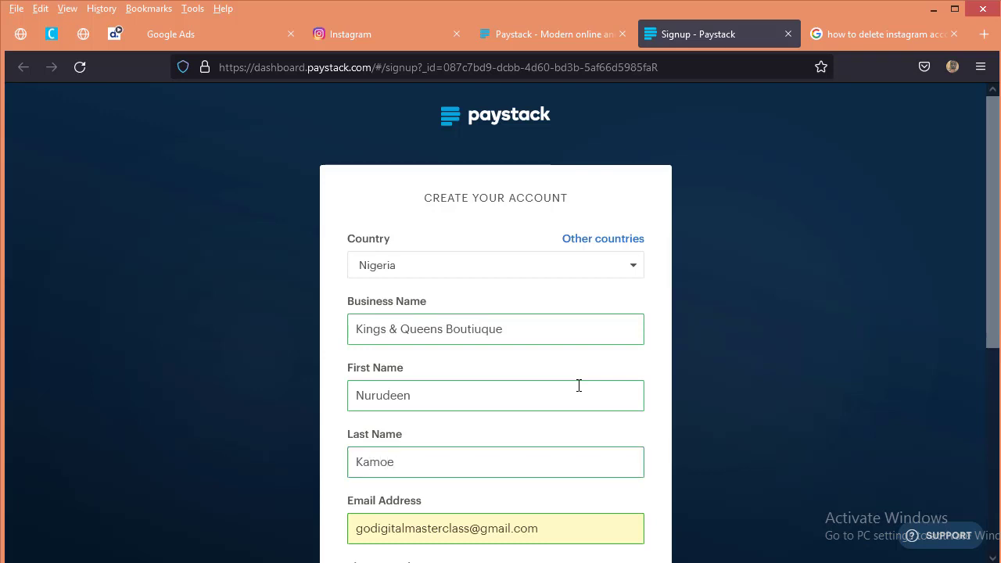
Step: Replace the prefilled e-mail address and type the new account password
{"action": "scroll", "coordinate": [560, 391], "scroll_direction": "down", "scroll_amount": 3}
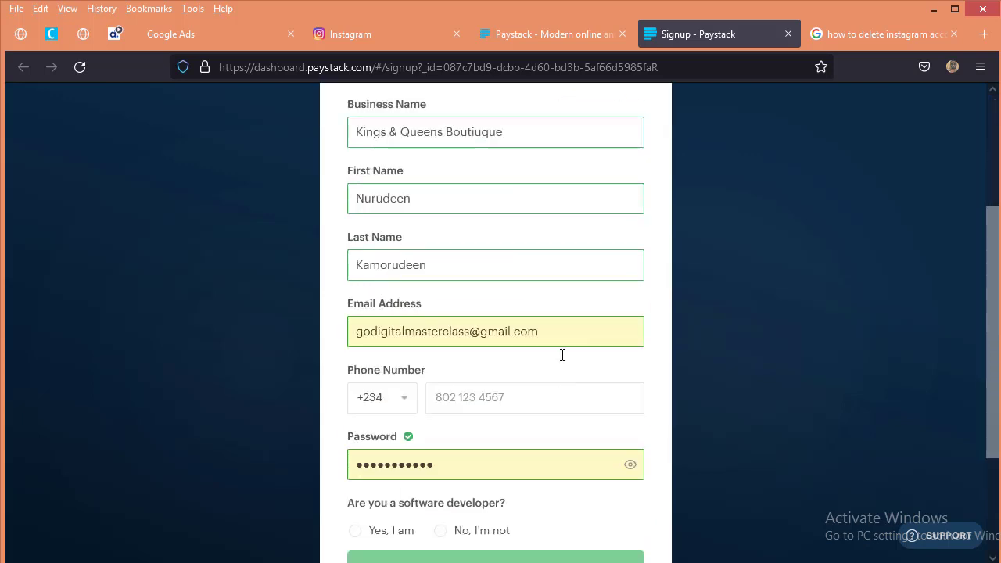
{"action": "triple_click", "coordinate": [469, 321]}
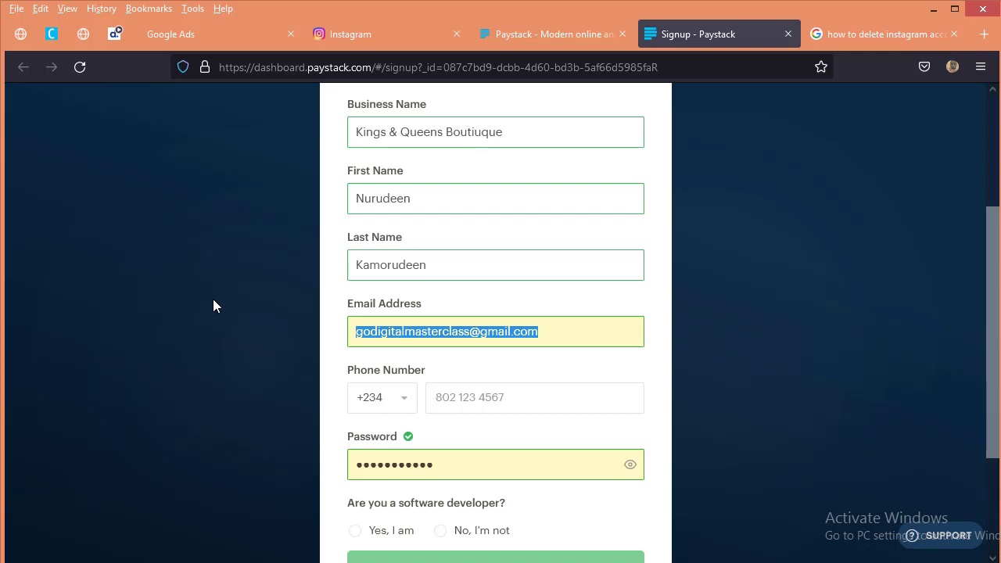
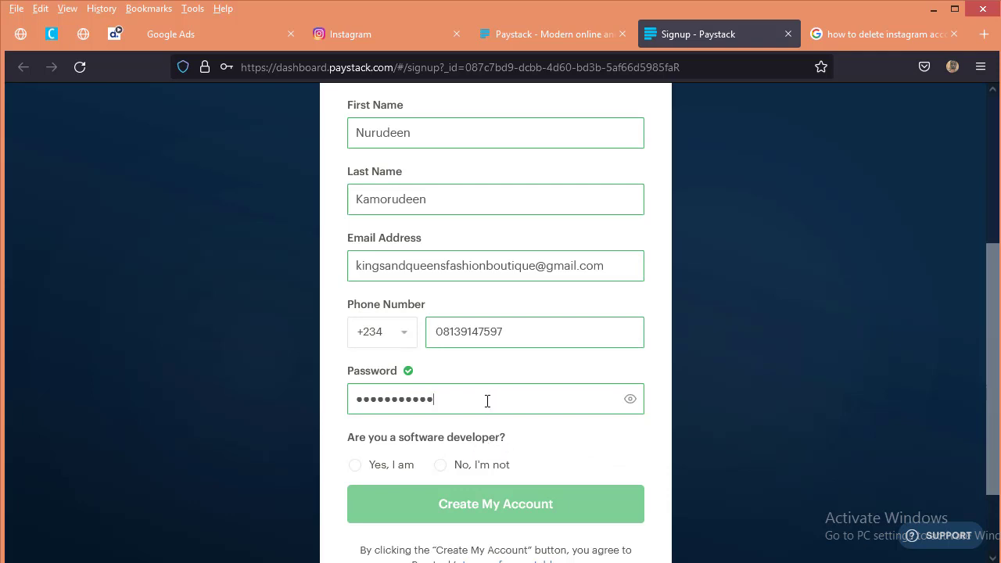
{"action": "key", "text": "BackSpace"}
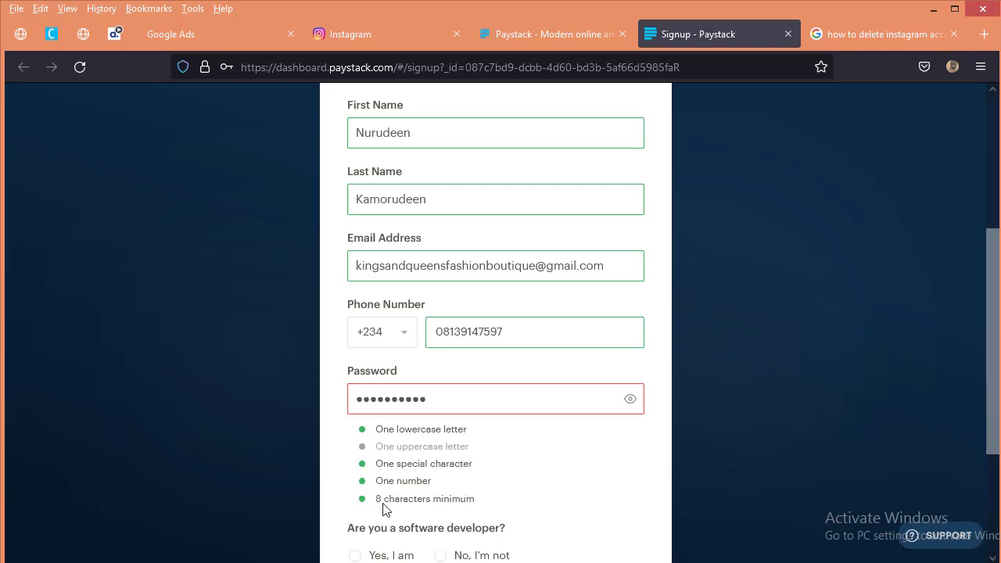
Step: Finish the password to meet all requirements, answer not a software developer, and open the welcome email
{"action": "left_click_drag", "start_coordinate": [500, 502], "coordinate": [377, 499]}
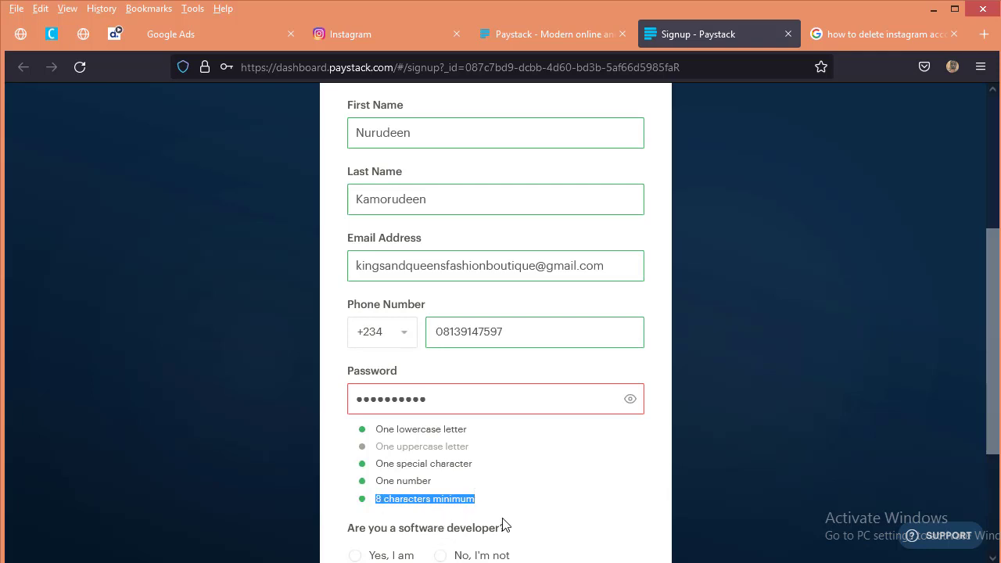
{"action": "scroll", "coordinate": [495, 505], "scroll_direction": "down", "scroll_amount": 3}
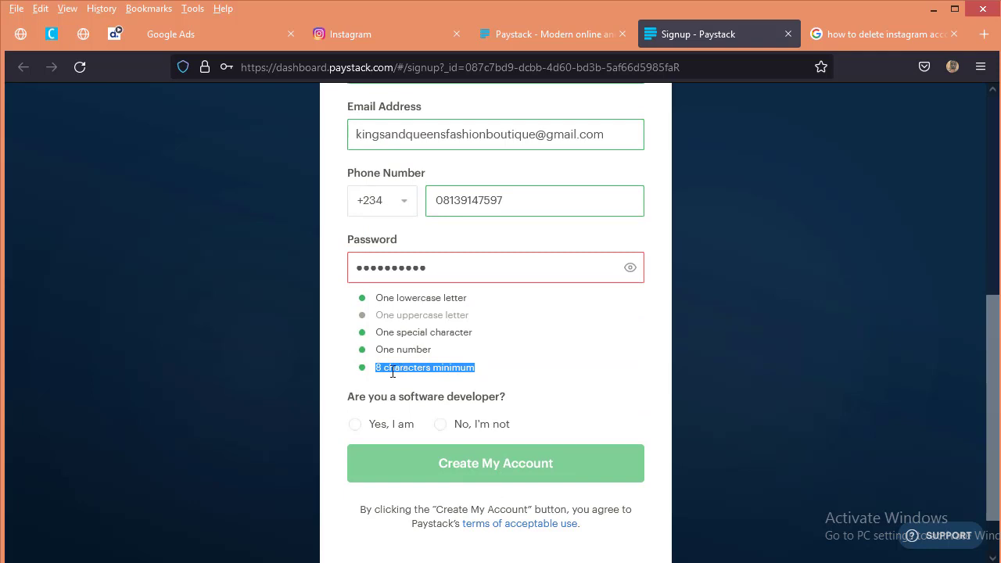
{"action": "left_click", "coordinate": [449, 273]}
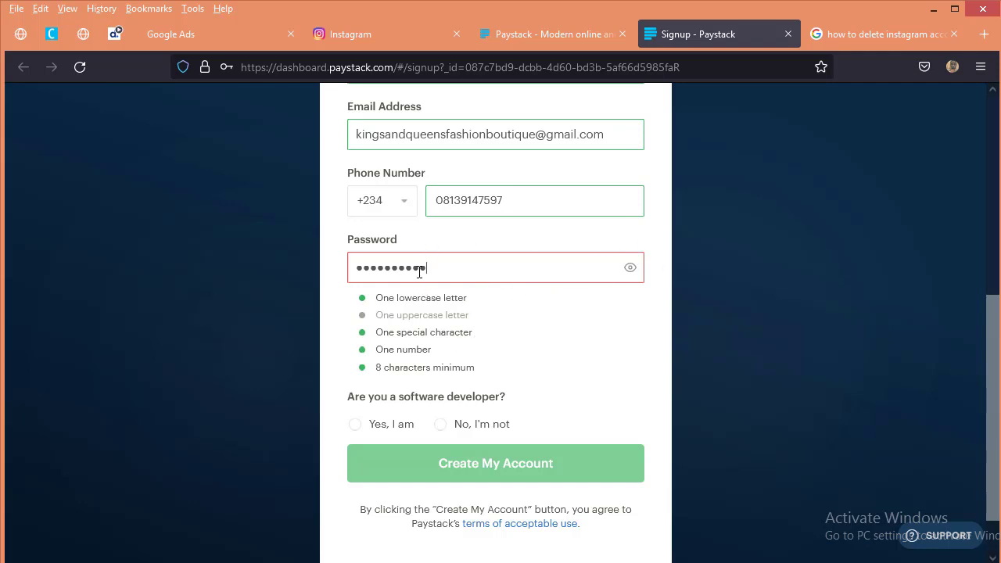
{"action": "type", "text": "A"}
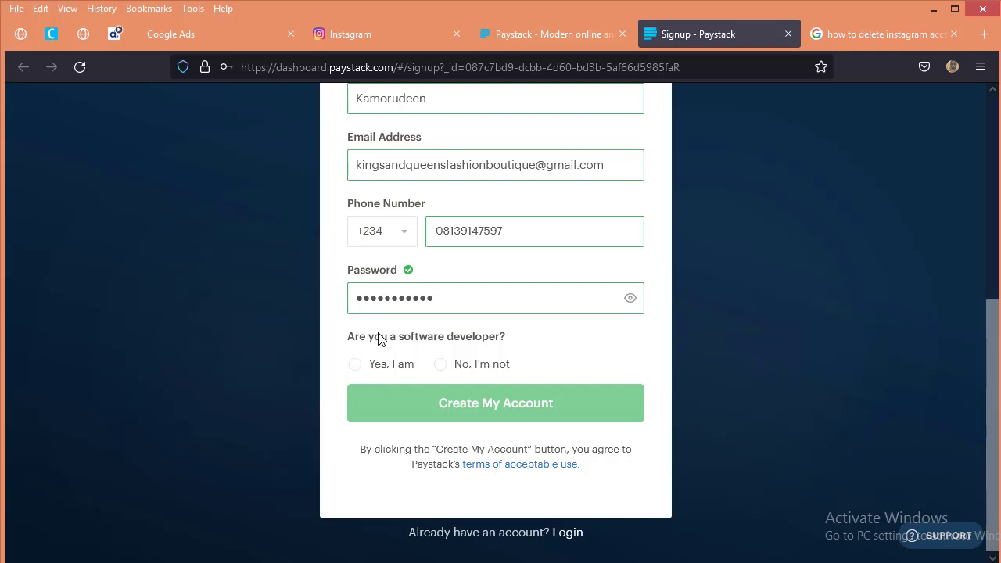
{"action": "left_click", "coordinate": [439, 365]}
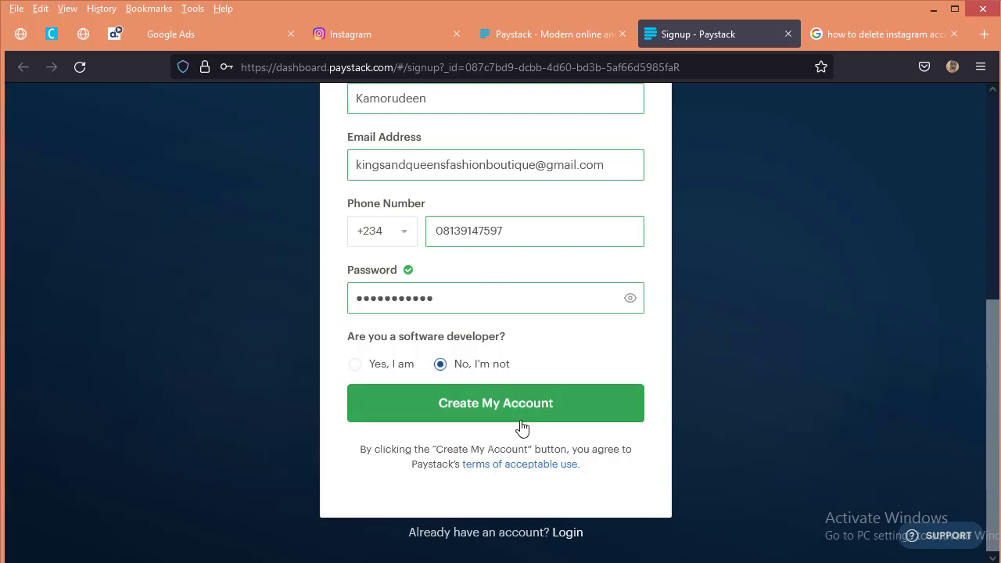
{"action": "left_click", "coordinate": [848, 45]}
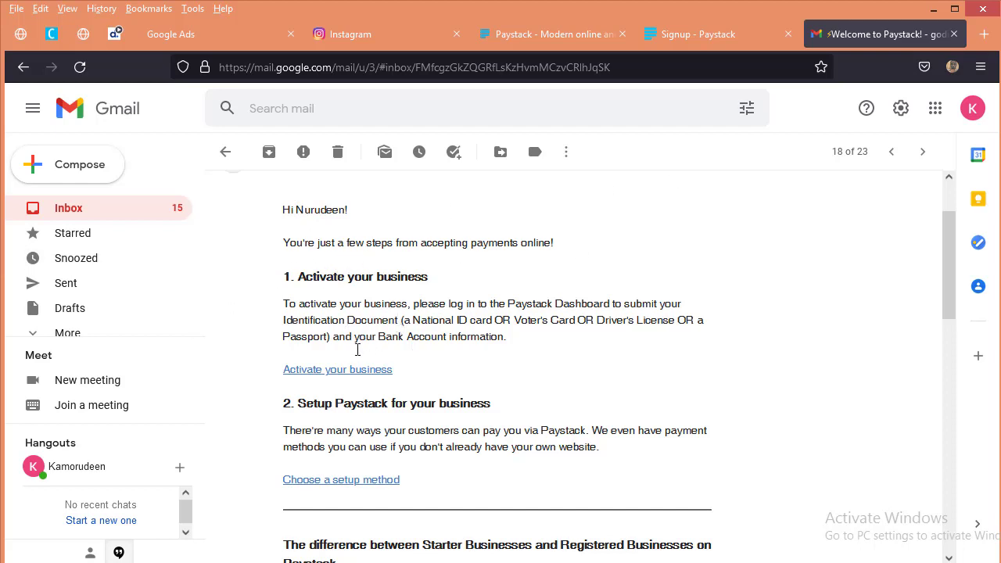
{"action": "scroll", "coordinate": [348, 356], "scroll_direction": "down", "scroll_amount": 2}
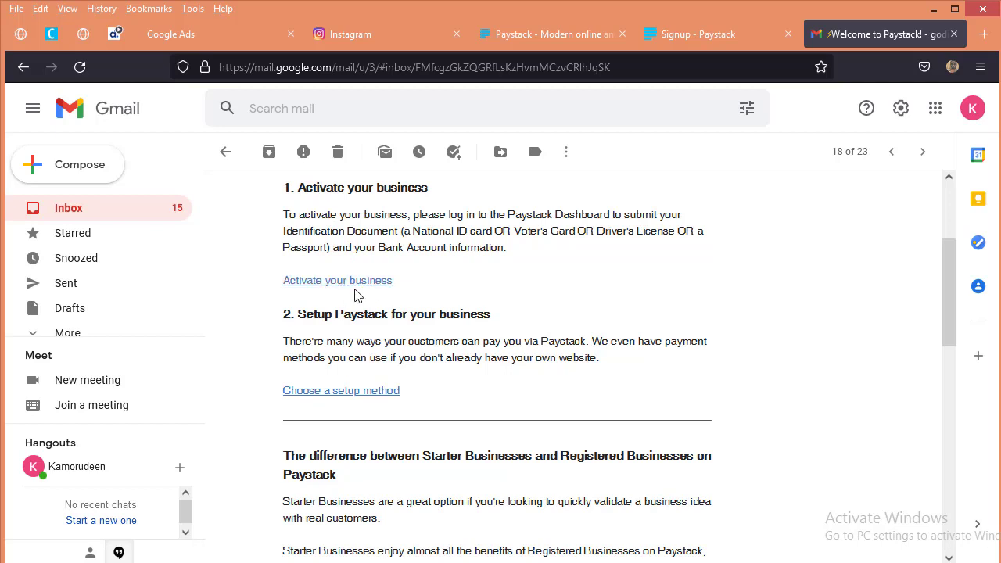
{"action": "mouse_move", "coordinate": [443, 274]}
{"action": "left_mouse_down"}
{"action": "mouse_move", "coordinate": [299, 295]}
{"action": "mouse_move", "coordinate": [442, 272]}
{"action": "left_mouse_up"}
Step: Load the Paystack dashboard's Get Started page and dismiss the test mode welcome message
{"action": "left_click", "coordinate": [690, 34]}
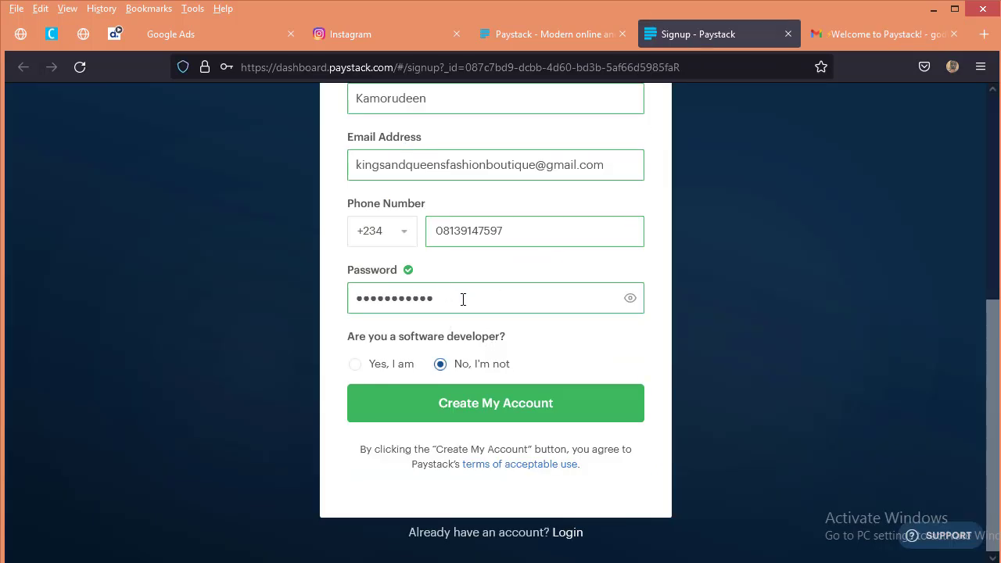
{"action": "left_click", "coordinate": [863, 37]}
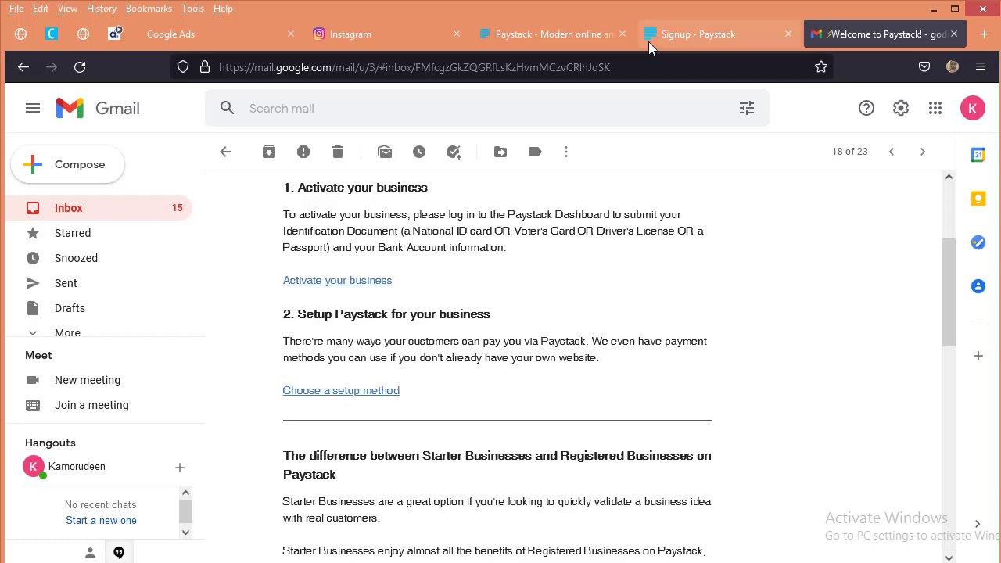
{"action": "left_click", "coordinate": [673, 41]}
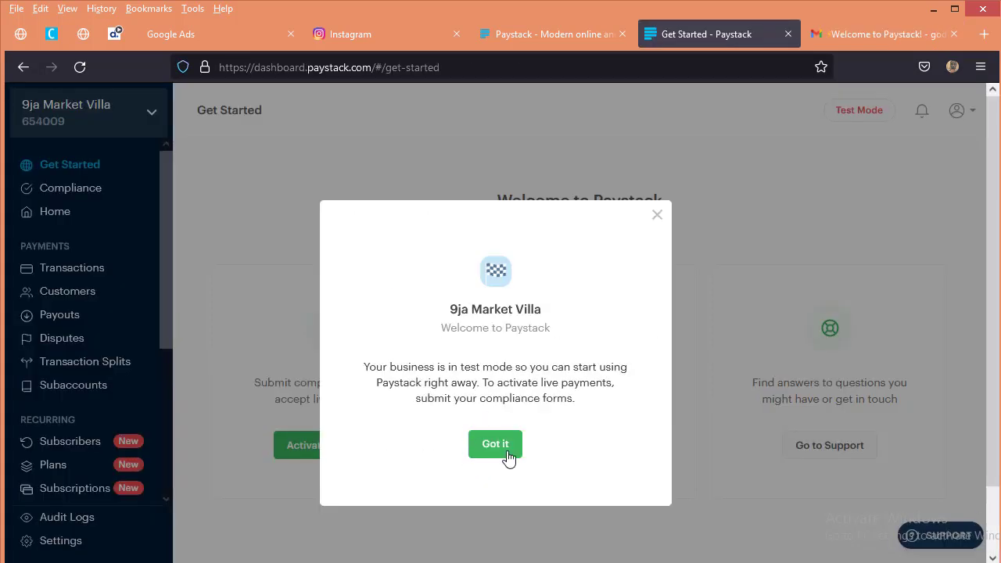
{"action": "left_click", "coordinate": [507, 444]}
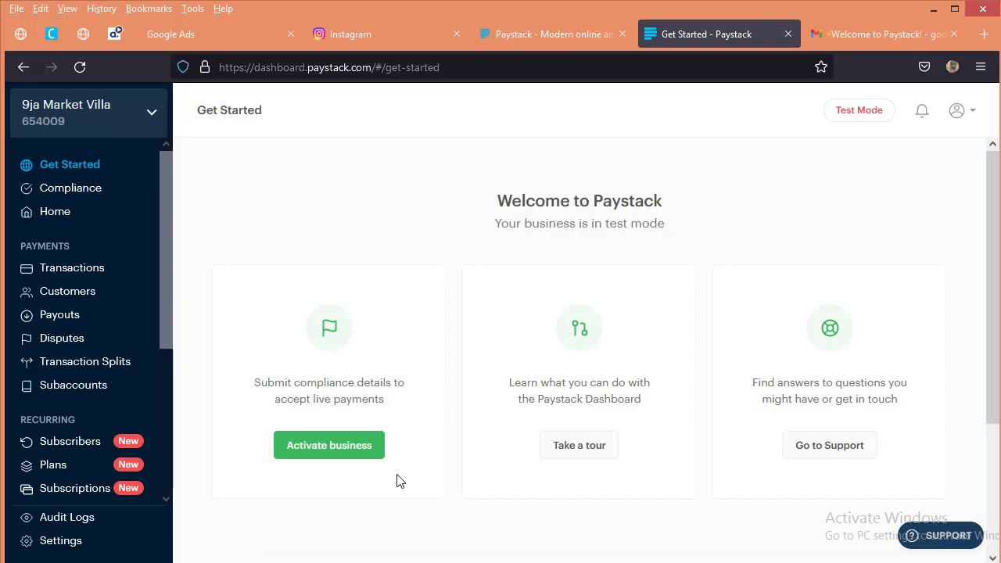
Step: Start business activation, add a description, and set staff size 1 - 5 people and industry Commerce
{"action": "left_click", "coordinate": [343, 457]}
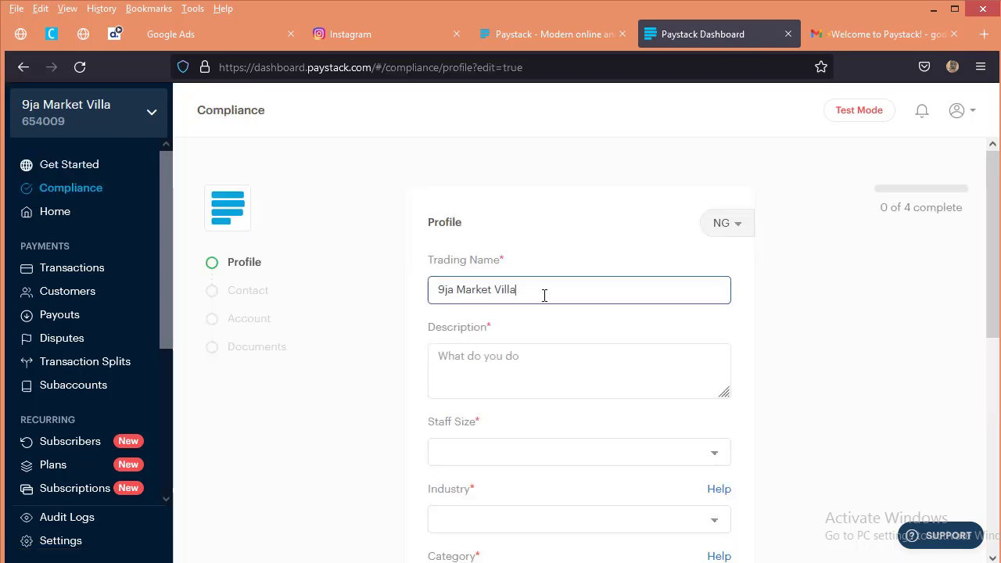
{"action": "left_click_drag", "start_coordinate": [543, 292], "coordinate": [377, 287]}
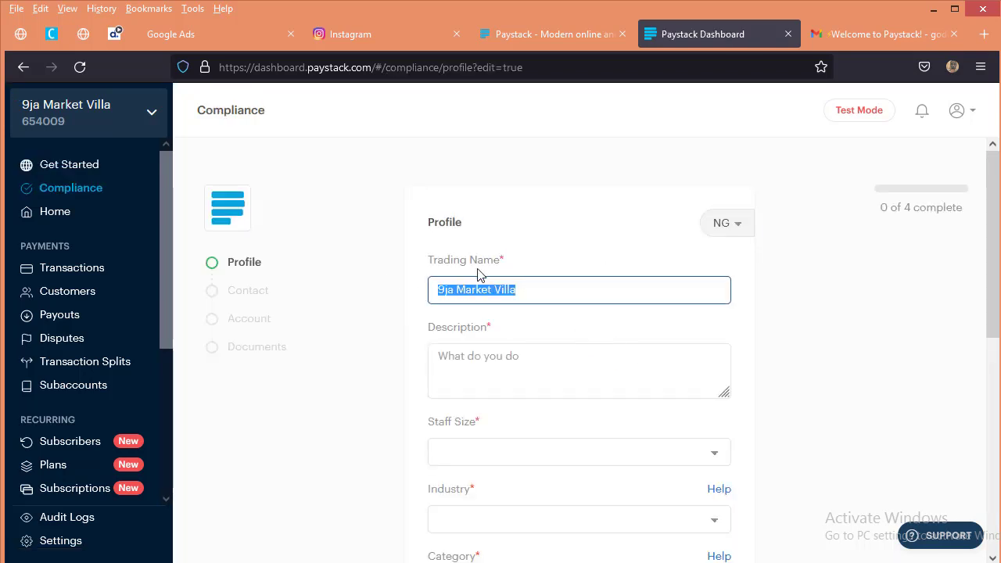
{"action": "left_click", "coordinate": [516, 376]}
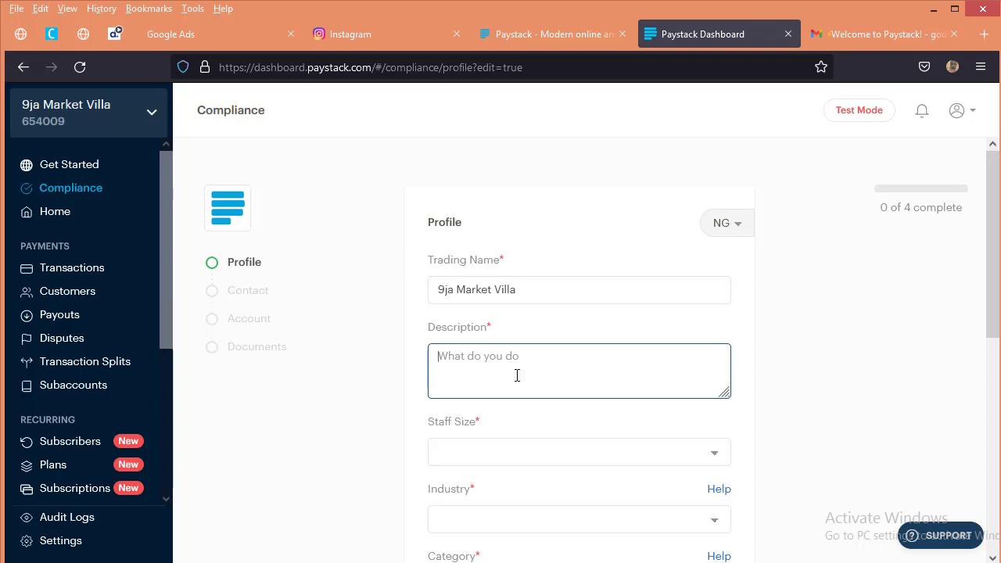
{"action": "left_click", "coordinate": [618, 387]}
{"action": "left_click", "coordinate": [576, 326]}
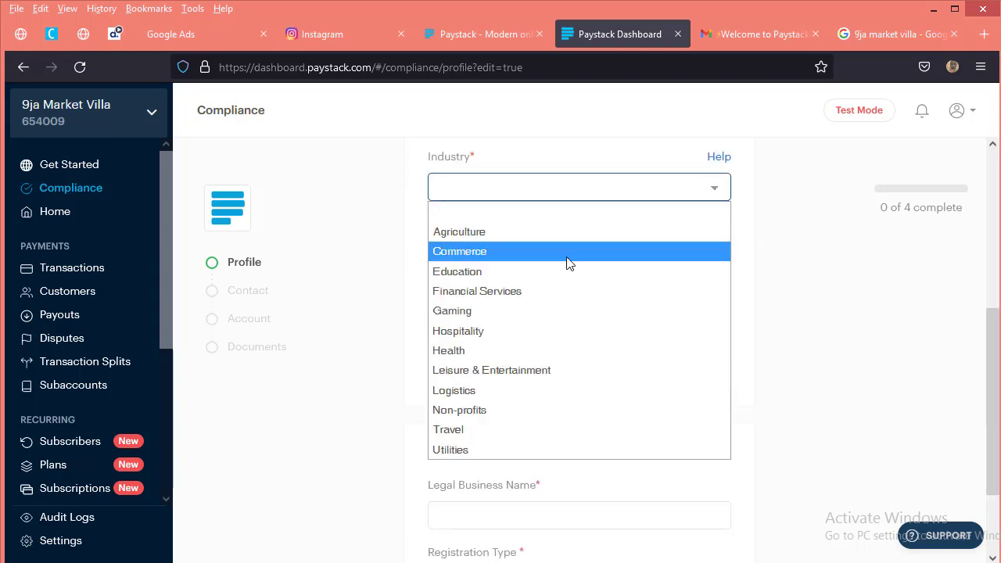
{"action": "left_click", "coordinate": [567, 257]}
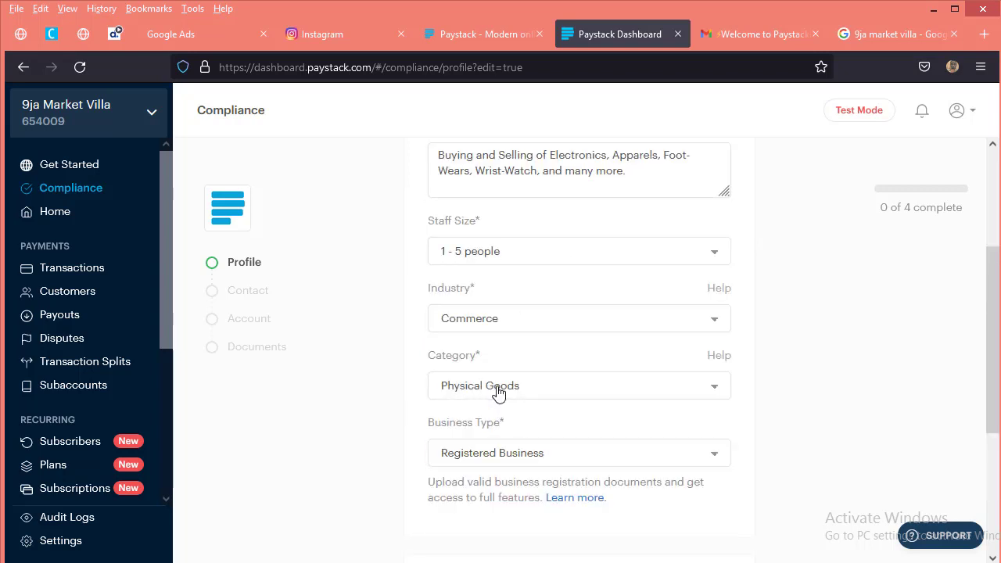
Step: Set registration type to Business Name Registration, then switch the business type to Starter Business
{"action": "scroll", "coordinate": [555, 393], "scroll_direction": "down", "scroll_amount": 3}
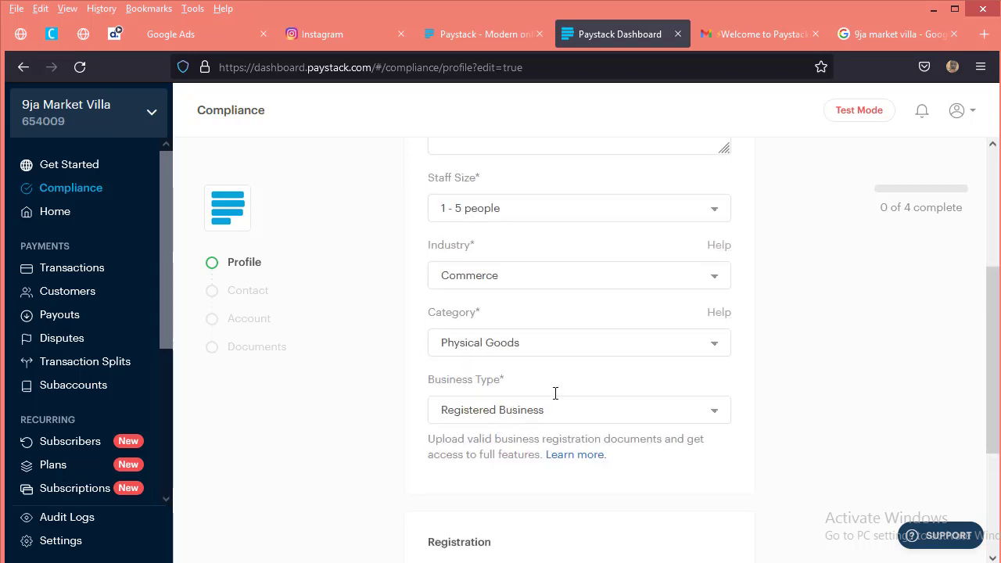
{"action": "left_click", "coordinate": [617, 329]}
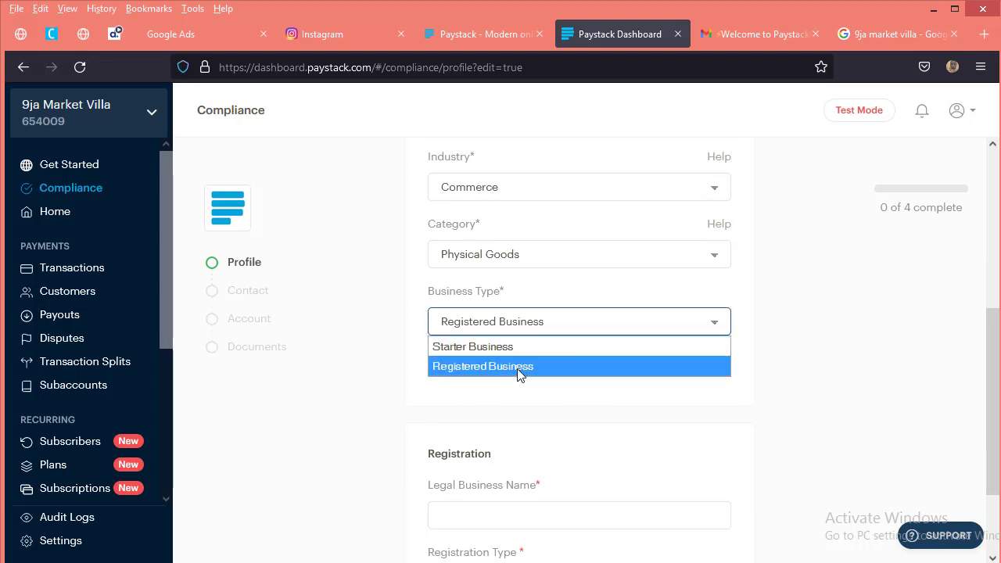
{"action": "left_click", "coordinate": [520, 374]}
{"action": "scroll", "coordinate": [539, 442], "scroll_direction": "down", "scroll_amount": 3}
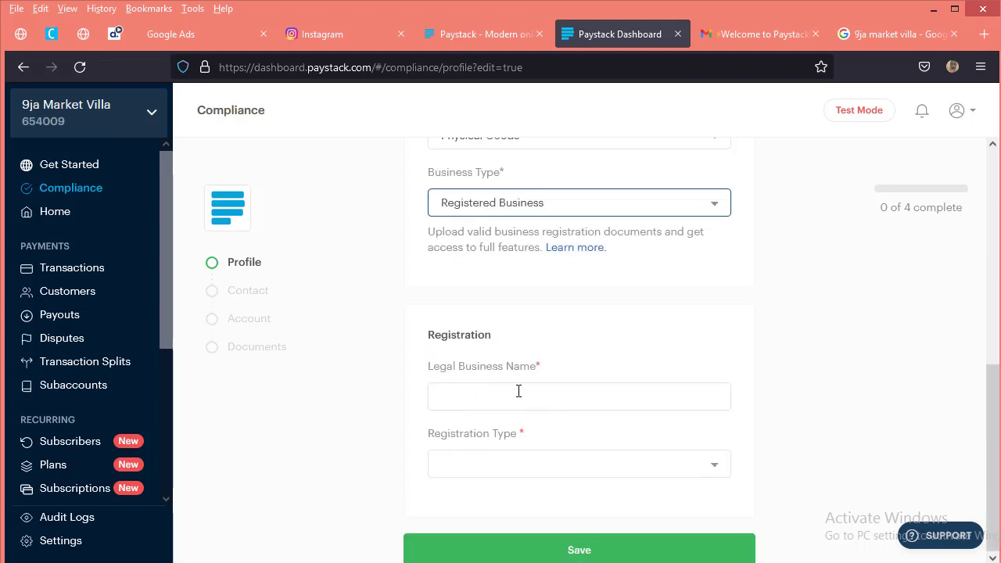
{"action": "left_click", "coordinate": [507, 469]}
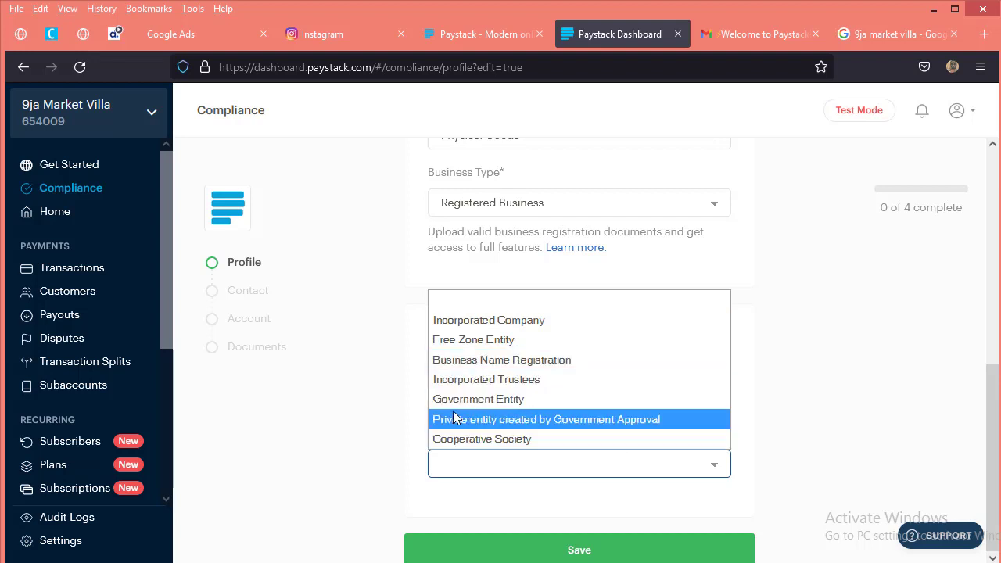
{"action": "left_click", "coordinate": [549, 400]}
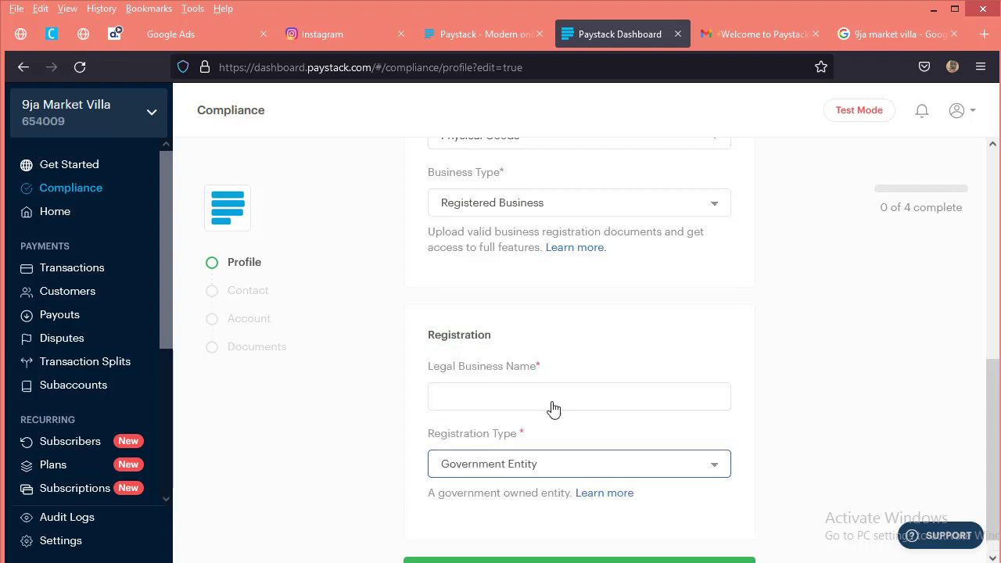
{"action": "scroll", "coordinate": [601, 453], "scroll_direction": "down", "scroll_amount": 1}
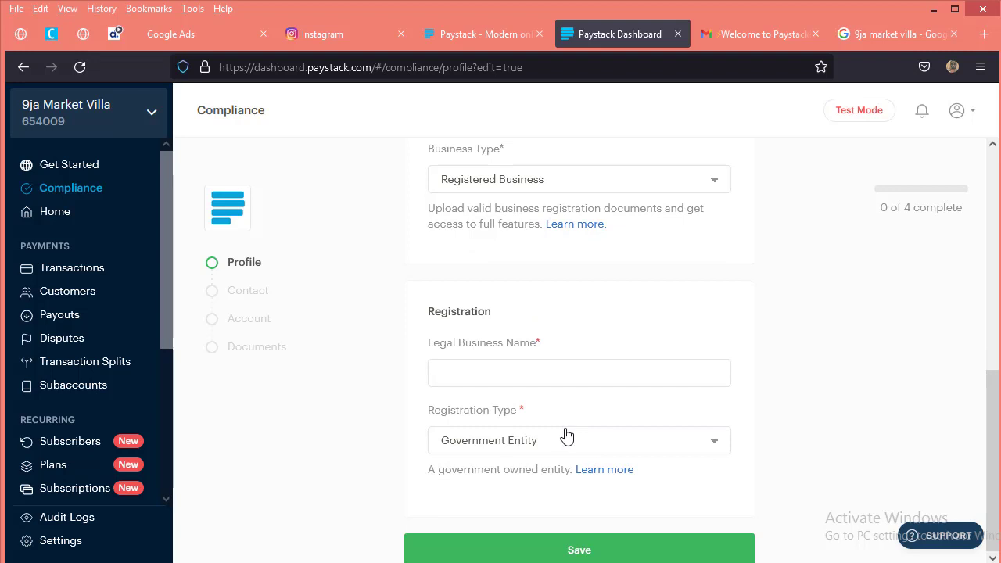
{"action": "left_click", "coordinate": [567, 438]}
{"action": "left_click", "coordinate": [554, 338]}
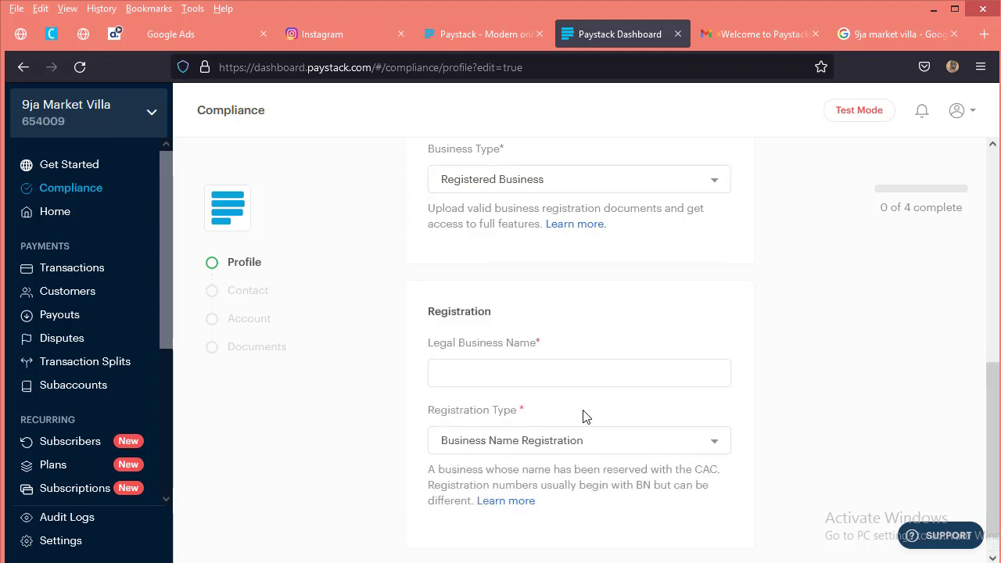
{"action": "scroll", "coordinate": [585, 426], "scroll_direction": "down", "scroll_amount": 1}
{"action": "scroll", "coordinate": [585, 442], "scroll_direction": "up", "scroll_amount": 3}
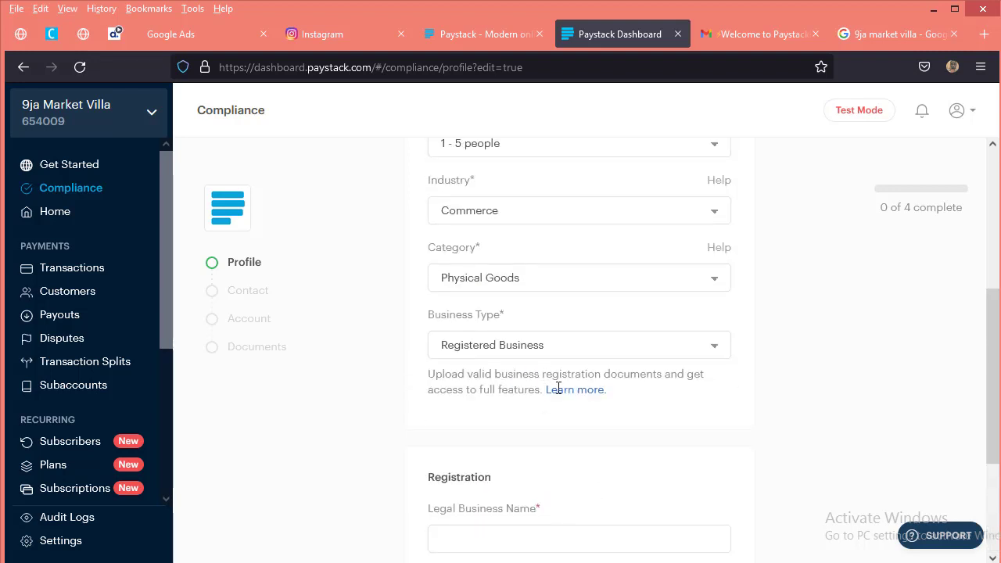
{"action": "scroll", "coordinate": [556, 384], "scroll_direction": "down", "scroll_amount": 3}
{"action": "scroll", "coordinate": [560, 344], "scroll_direction": "up", "scroll_amount": 2}
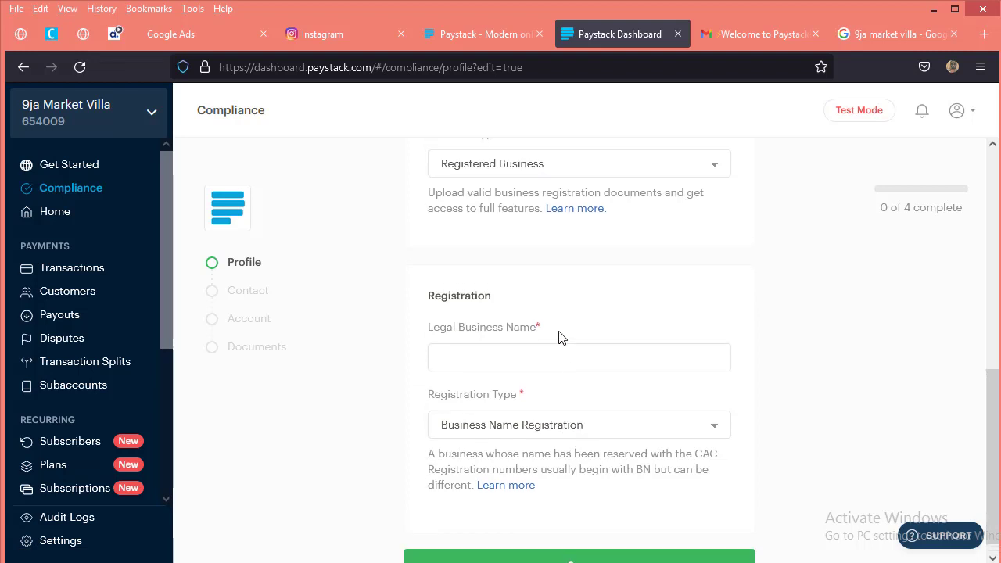
{"action": "left_click", "coordinate": [562, 287]}
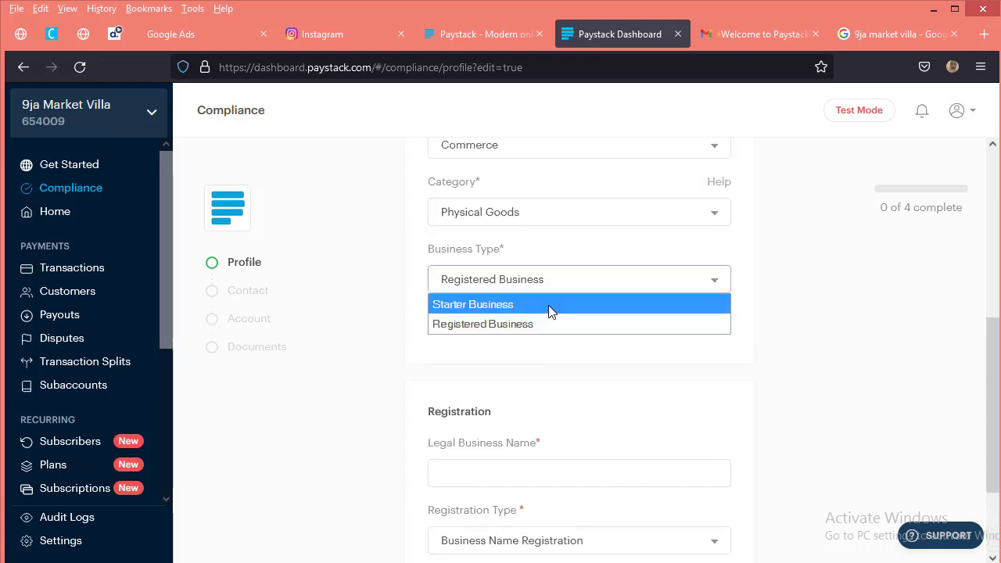
{"action": "left_click", "coordinate": [548, 304]}
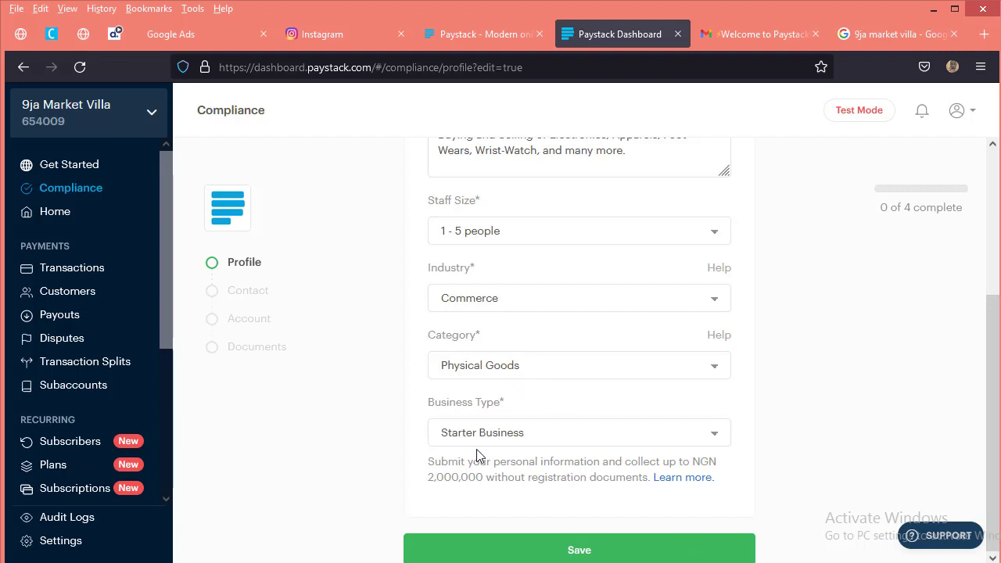
Step: Confirm Starter Business as the business type and save the profile, completing 1 of 4
{"action": "left_click", "coordinate": [516, 437]}
{"action": "left_click", "coordinate": [599, 557]}
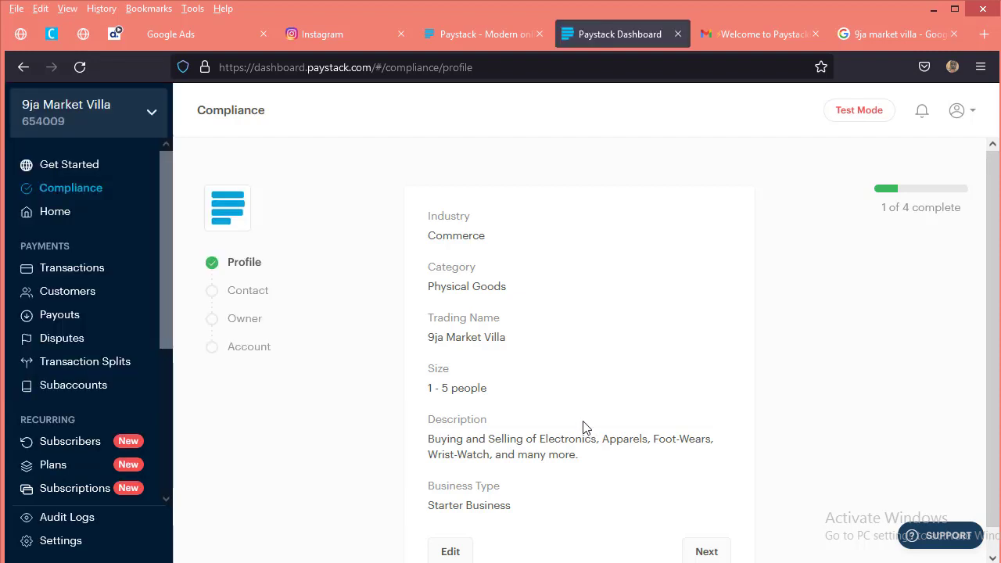
Step: Continue from the Profile review card to the Contact step
{"action": "scroll", "coordinate": [585, 428], "scroll_direction": "down", "scroll_amount": 1}
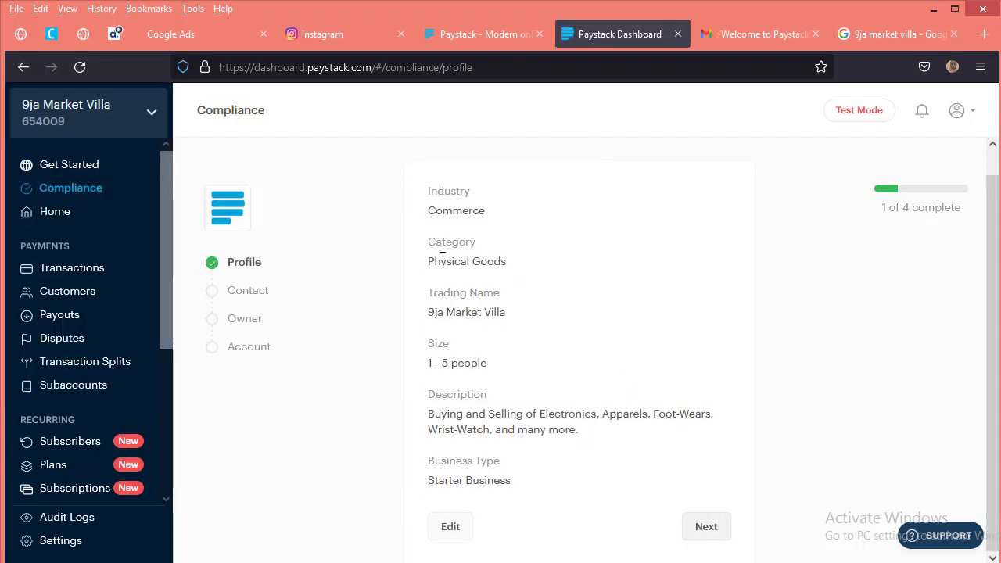
{"action": "left_click", "coordinate": [708, 528]}
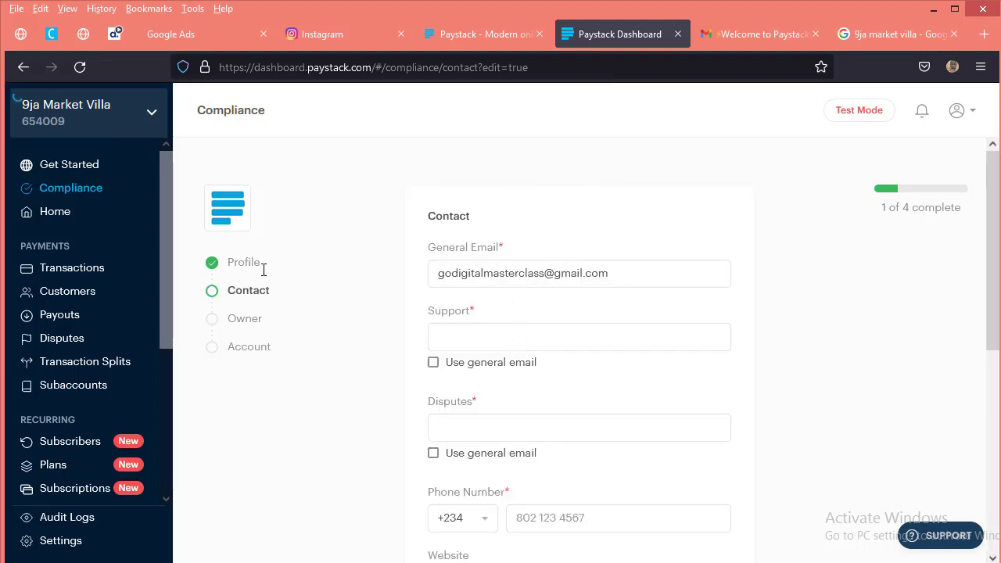
Step: Make the support email reuse the general email address
{"action": "left_click", "coordinate": [597, 282]}
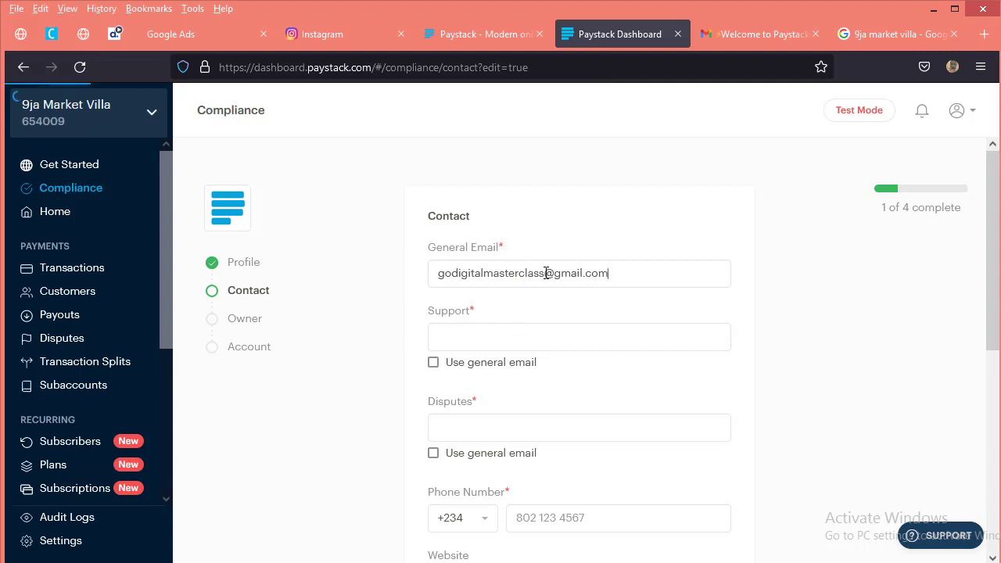
{"action": "left_click", "coordinate": [518, 335]}
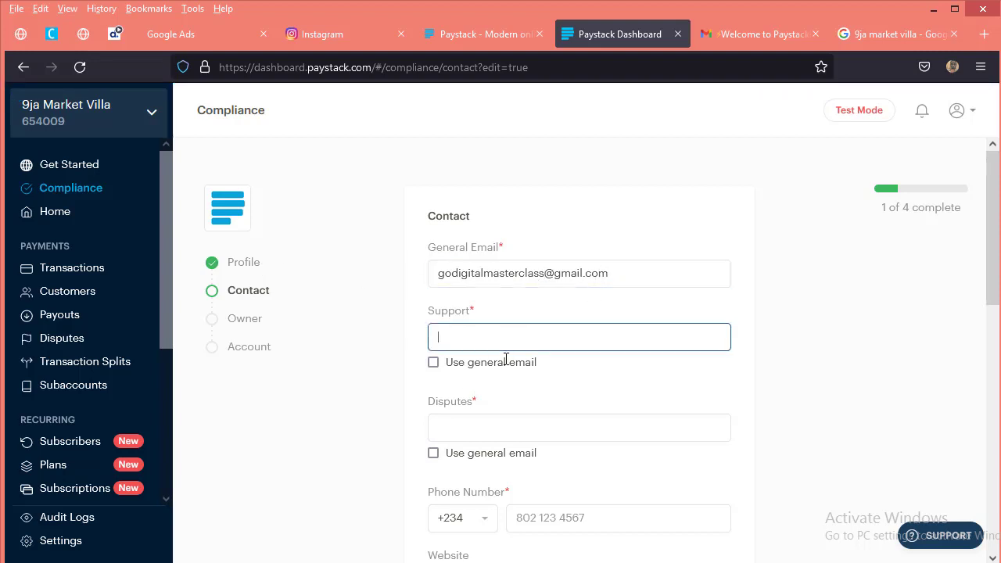
{"action": "left_click", "coordinate": [433, 362]}
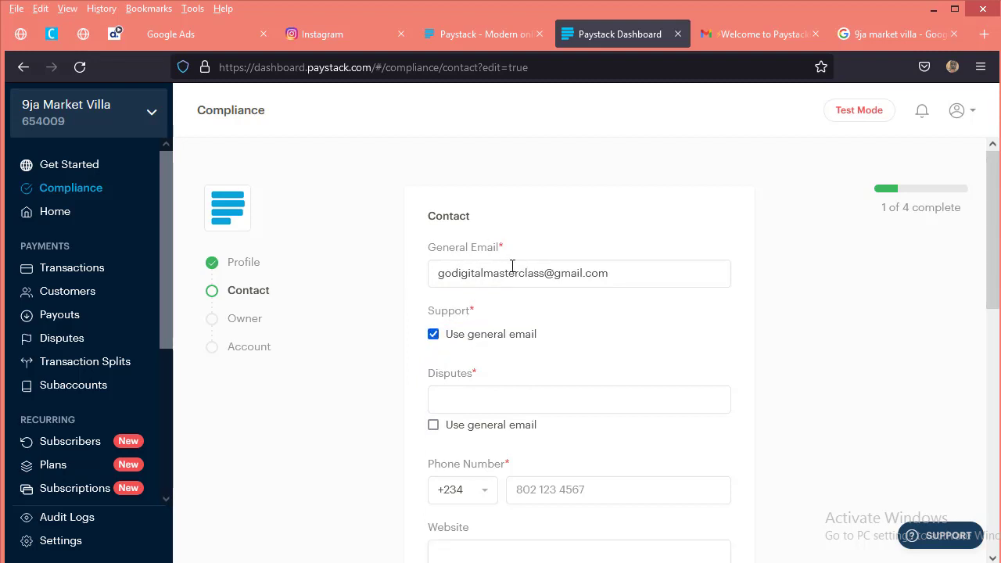
{"action": "left_click_drag", "start_coordinate": [617, 274], "coordinate": [337, 245]}
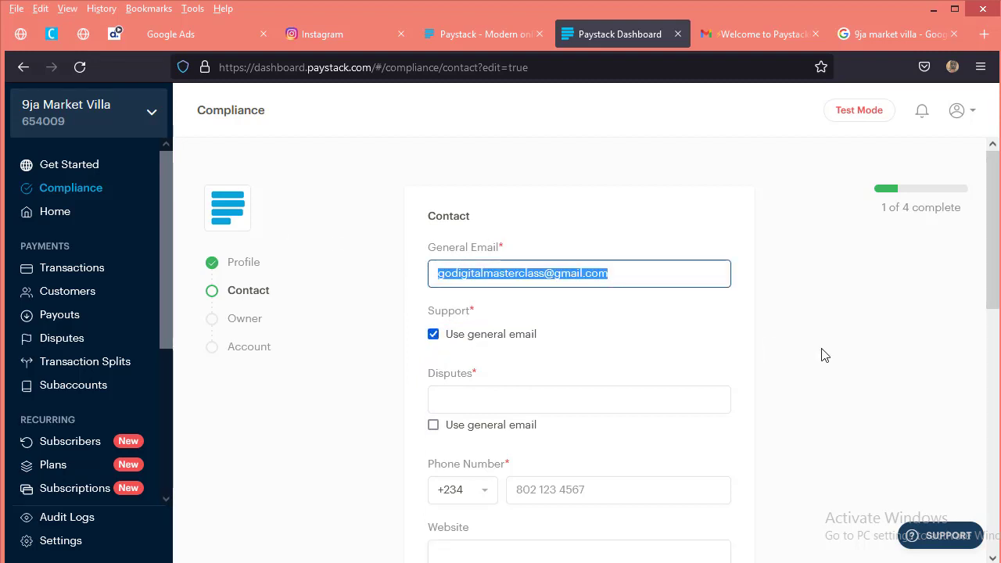
{"action": "left_click", "coordinate": [438, 334]}
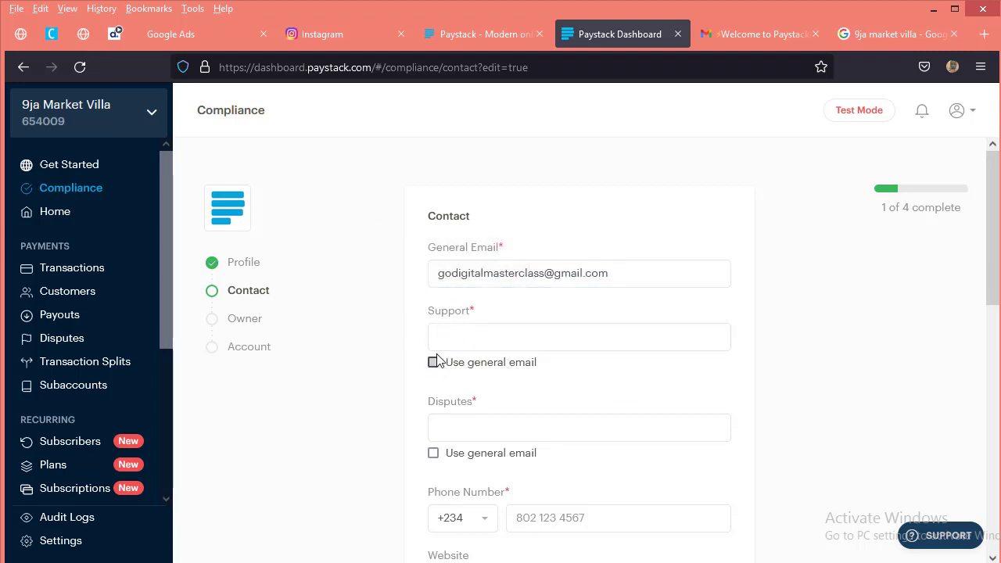
{"action": "left_click", "coordinate": [435, 362]}
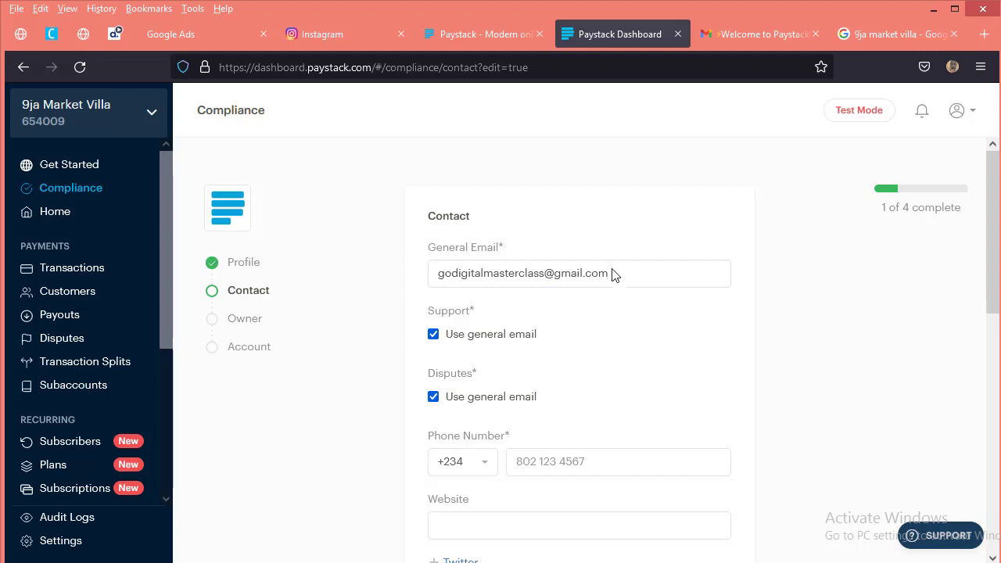
{"action": "left_click_drag", "start_coordinate": [614, 273], "coordinate": [401, 272]}
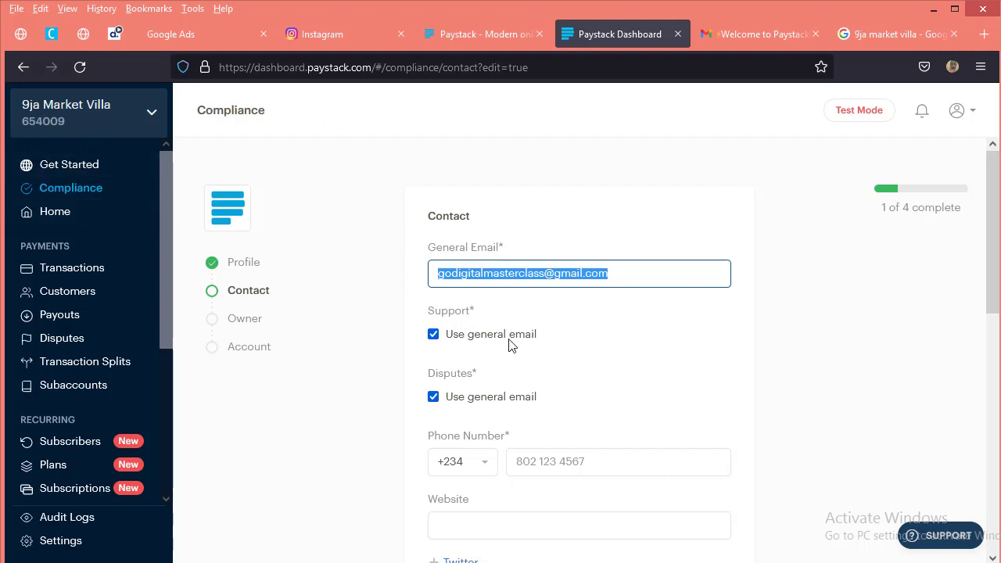
Step: Add the business phone number and office address, then save the contact details
{"action": "scroll", "coordinate": [516, 360], "scroll_direction": "down", "scroll_amount": 3}
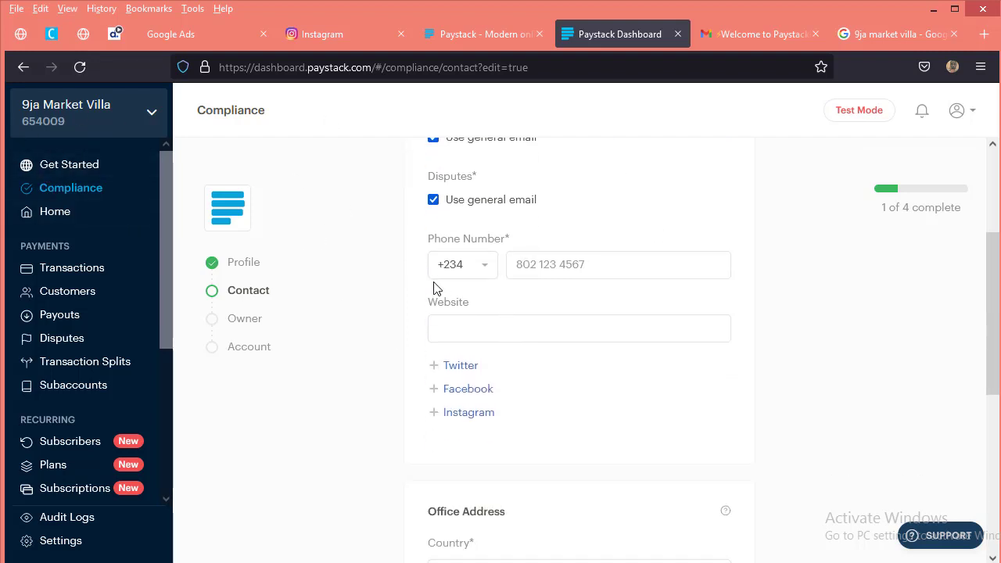
{"action": "left_click", "coordinate": [565, 264]}
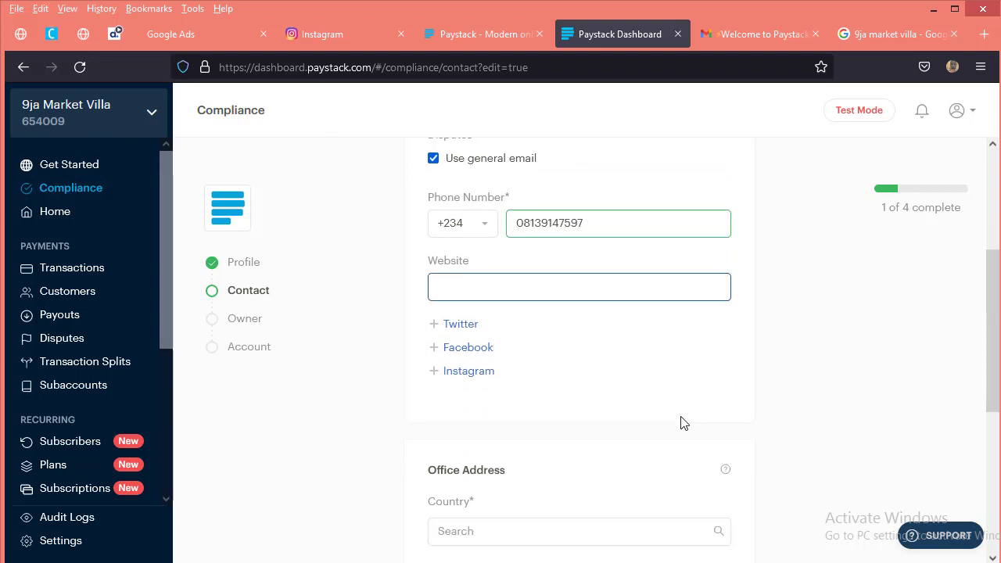
{"action": "scroll", "coordinate": [681, 423], "scroll_direction": "down", "scroll_amount": 4}
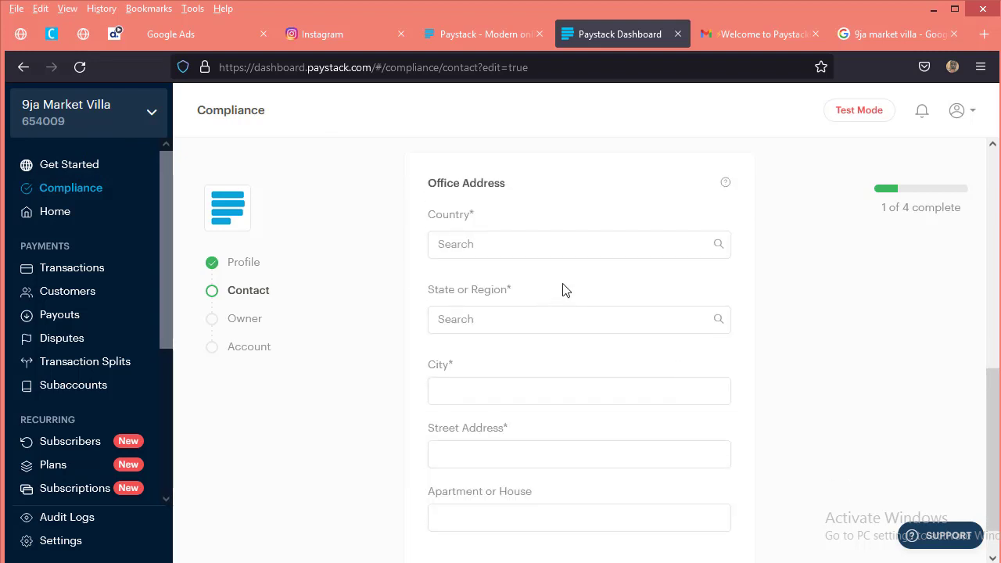
{"action": "scroll", "coordinate": [561, 301], "scroll_direction": "up", "scroll_amount": 2}
{"action": "left_click", "coordinate": [512, 370]}
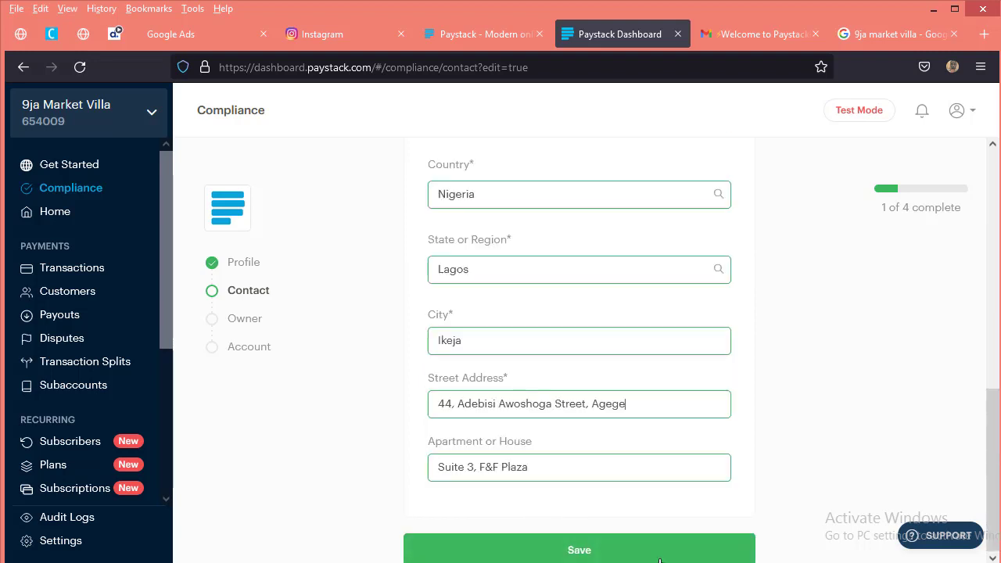
{"action": "left_click", "coordinate": [655, 551]}
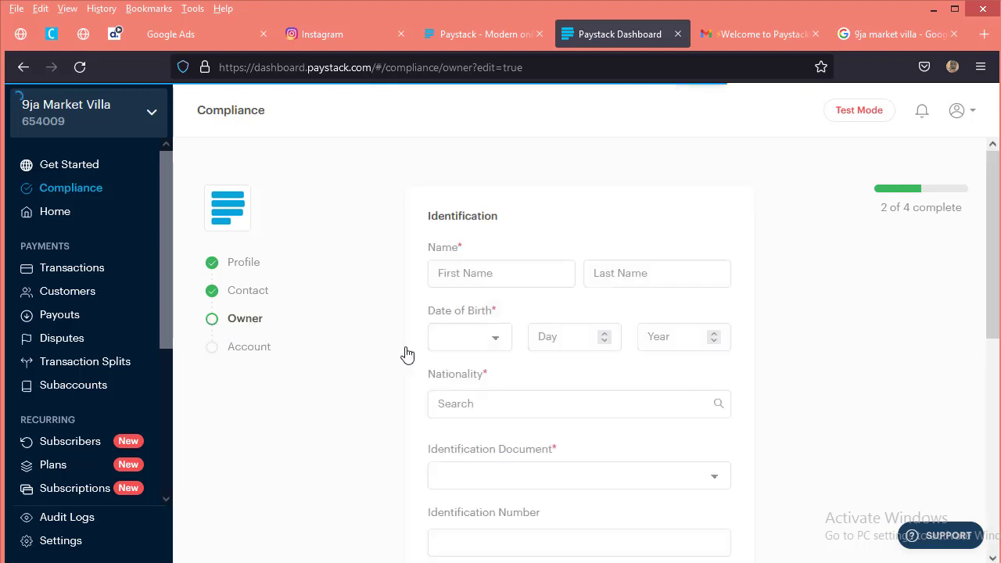
Step: Enter the owner's first and last names, then continue to the bank account step
{"action": "left_click", "coordinate": [479, 273]}
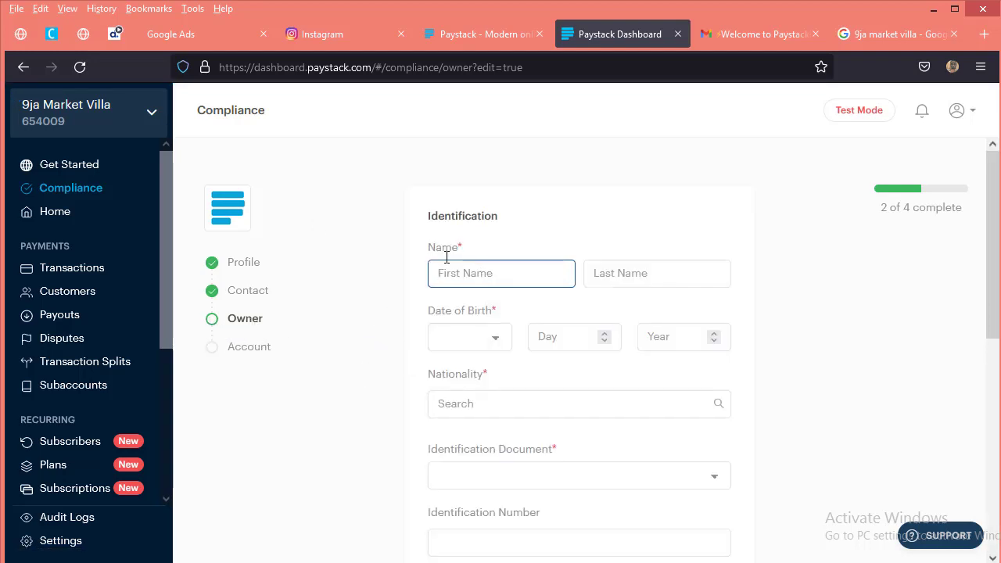
{"action": "key", "text": "Tab"}
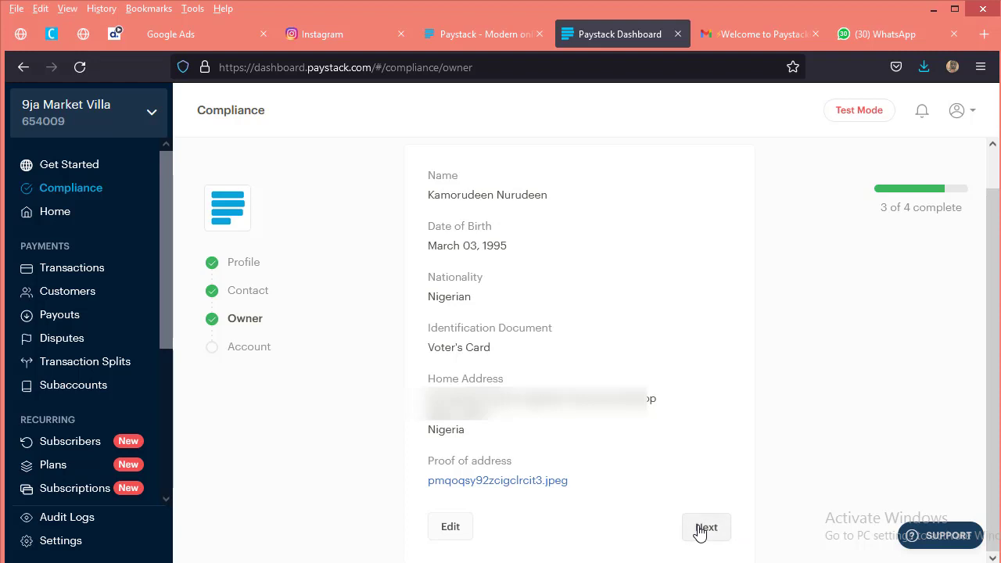
{"action": "left_click", "coordinate": [700, 530]}
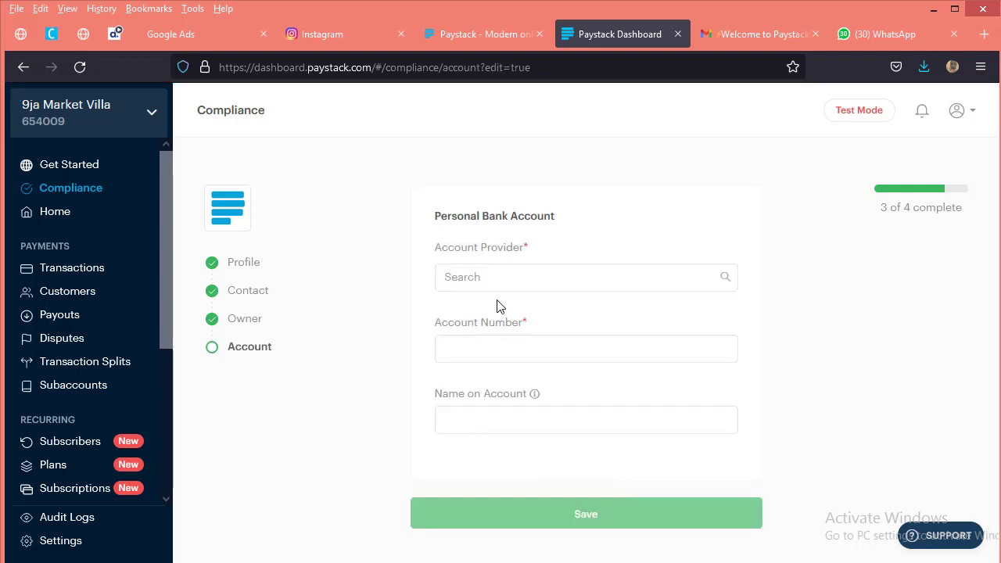
Step: Save United Bank For Africa as the payout account, then submit the business activation request
{"action": "left_click", "coordinate": [488, 278]}
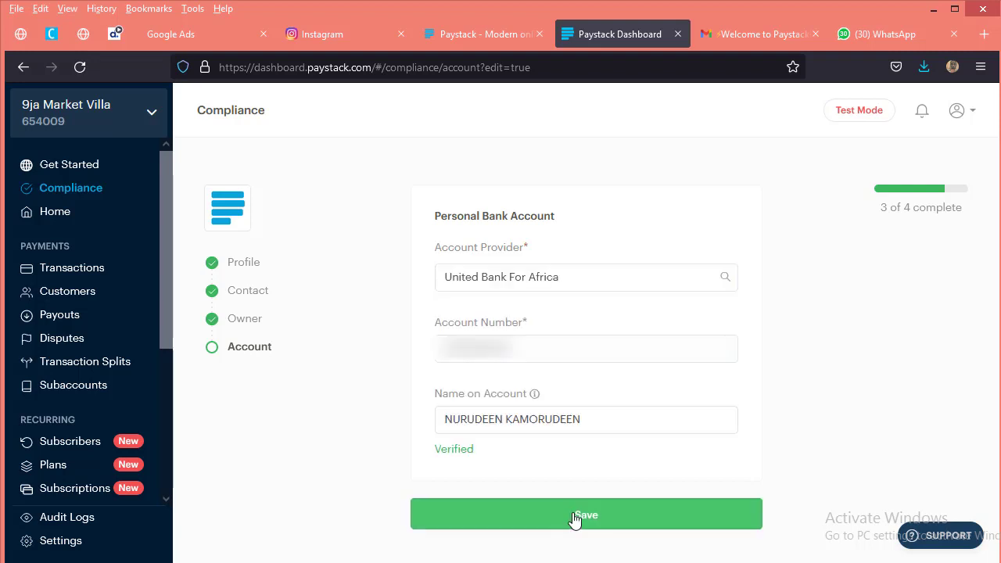
{"action": "left_click", "coordinate": [578, 522]}
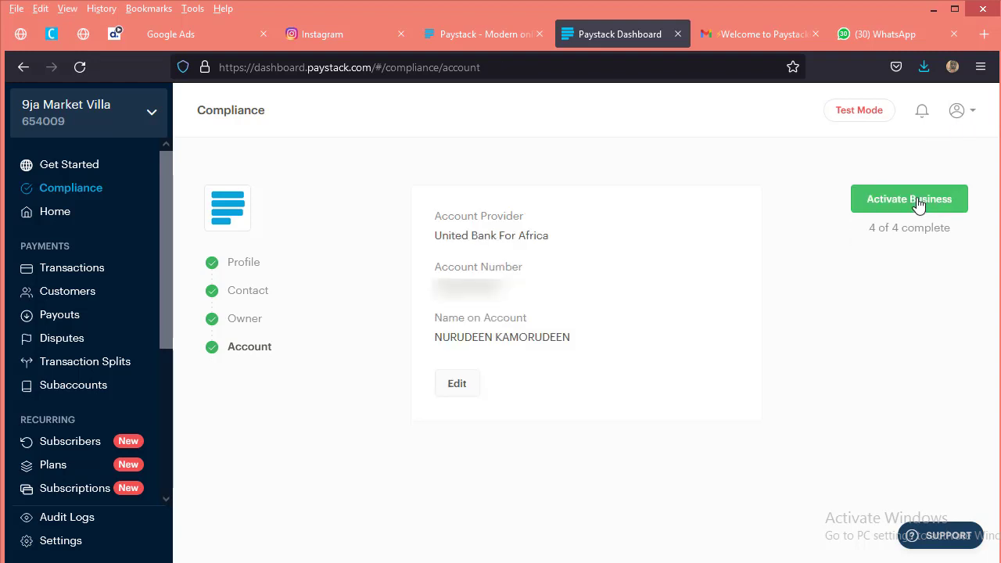
{"action": "left_click", "coordinate": [918, 200]}
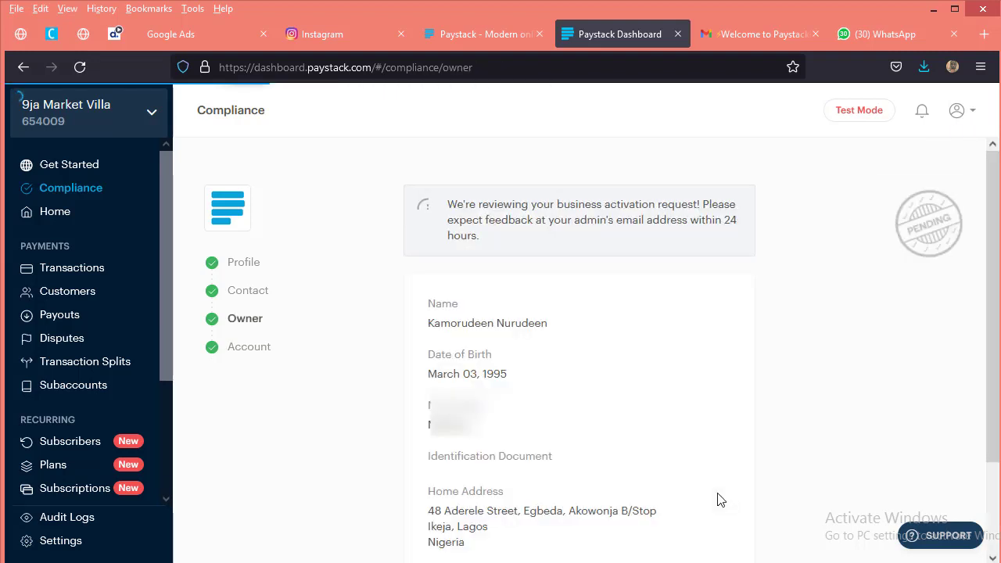
Step: Scroll down the compliance page to review the saved Account details and the Commerce section
{"action": "scroll", "coordinate": [635, 321], "scroll_direction": "down", "scroll_amount": 2}
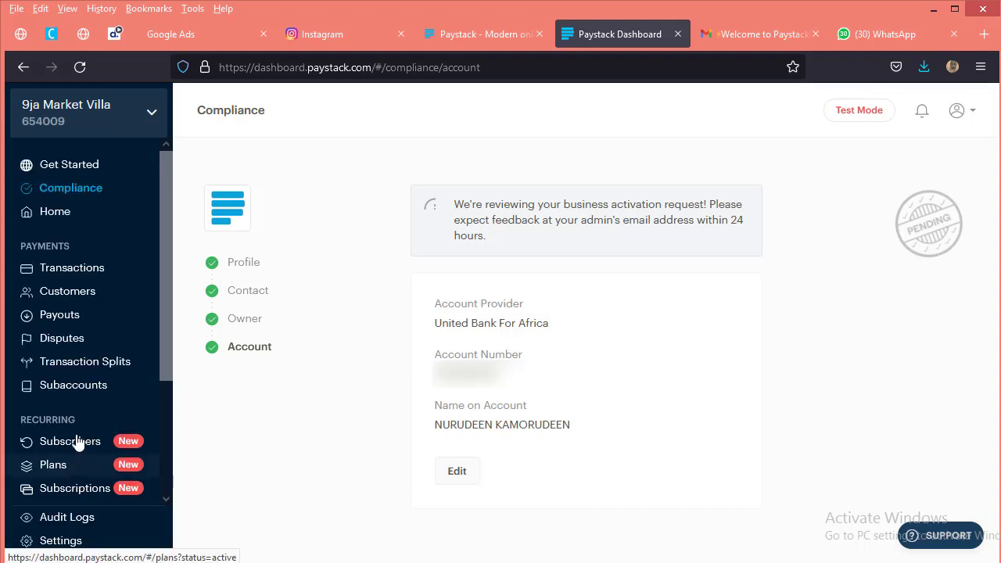
{"action": "scroll", "coordinate": [70, 407], "scroll_direction": "down", "scroll_amount": 2}
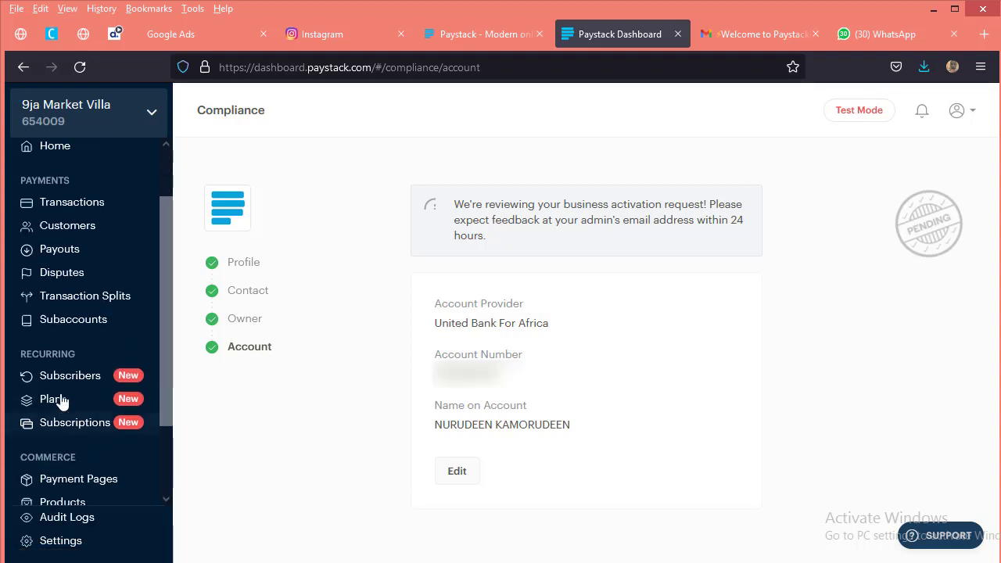